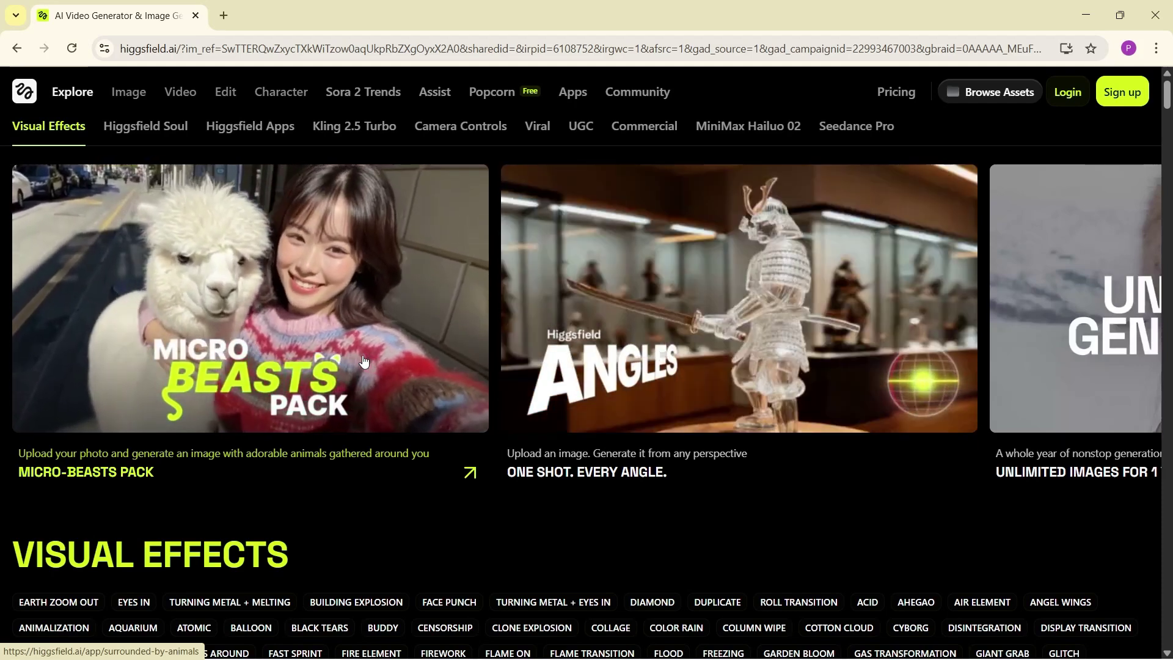
- Scroll the Explore page through the showcase sections, from Visual Effects down to Seedance Pro
{"action": "scroll", "coordinate": [363, 361], "scroll_direction": "down", "scroll_amount": 9}
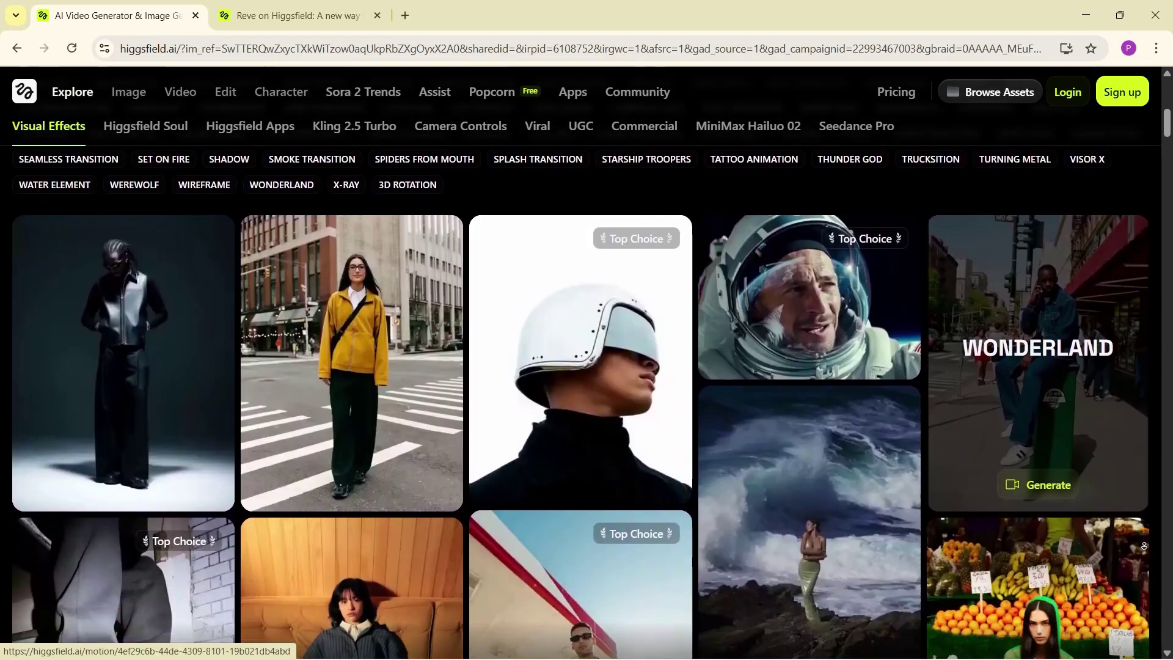
{"action": "scroll", "coordinate": [471, 320], "scroll_direction": "down", "scroll_amount": 10}
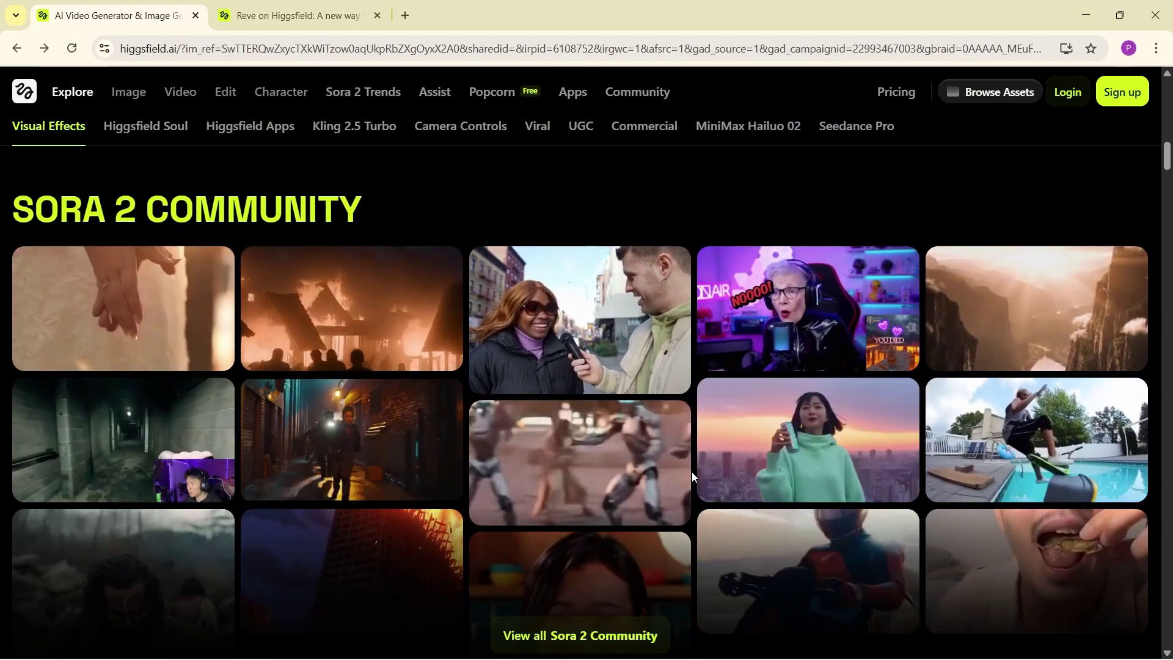
{"action": "scroll", "coordinate": [1038, 429], "scroll_direction": "down", "scroll_amount": 8}
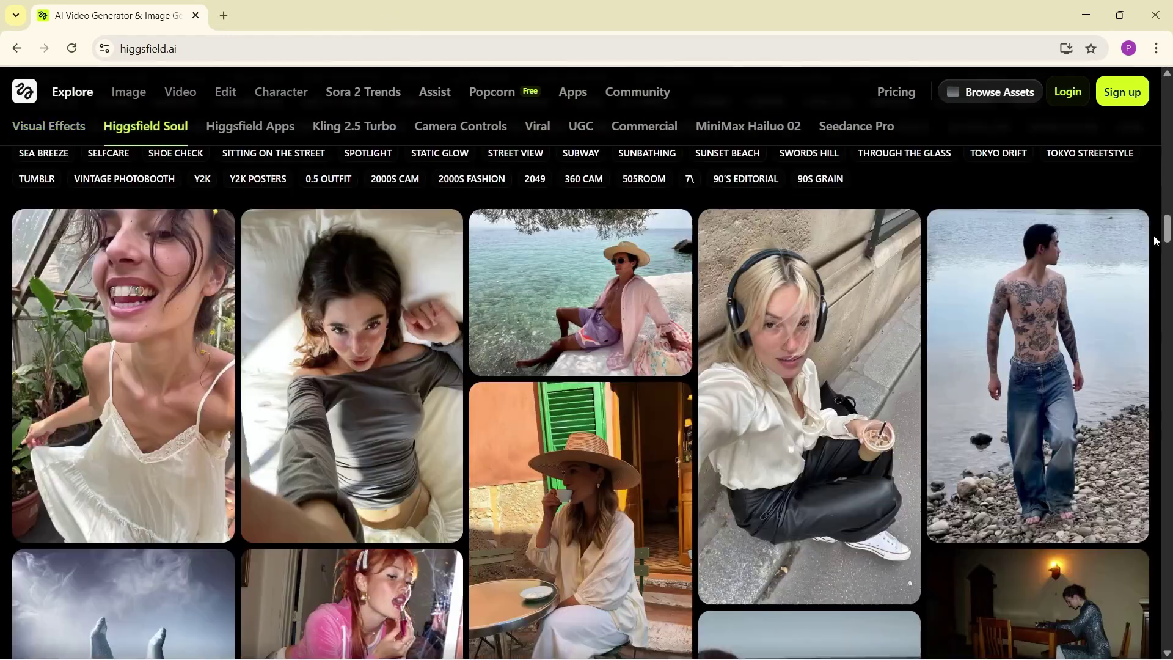
{"action": "scroll", "coordinate": [1155, 240], "scroll_direction": "down", "scroll_amount": 2}
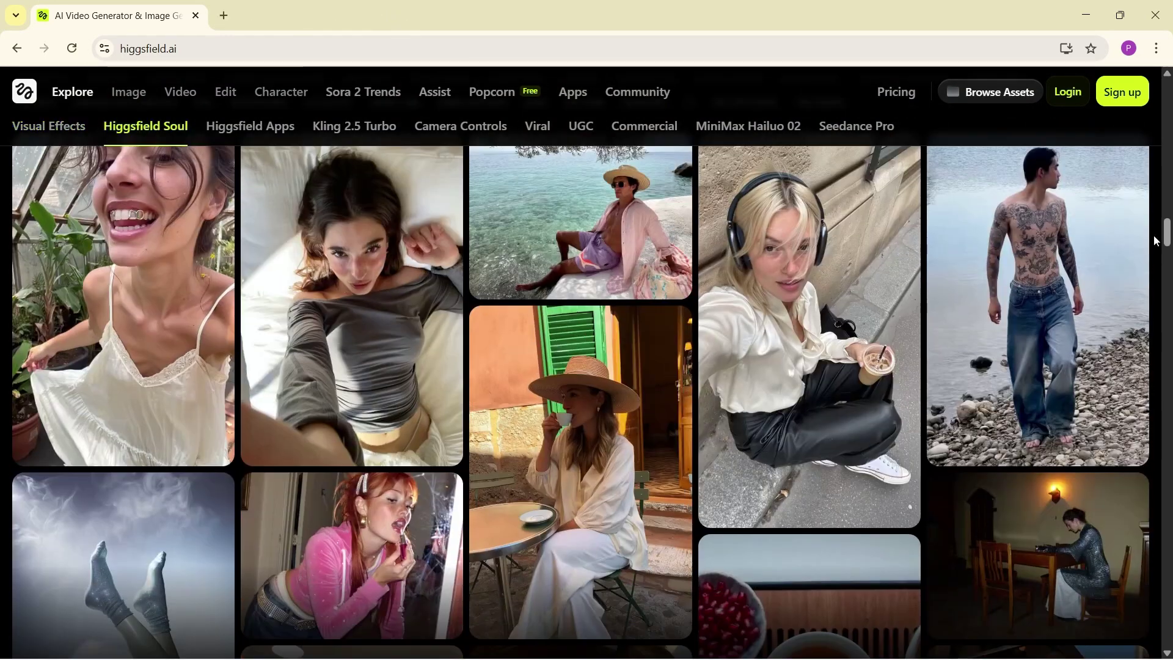
{"action": "scroll", "coordinate": [1155, 240], "scroll_direction": "down", "scroll_amount": 3}
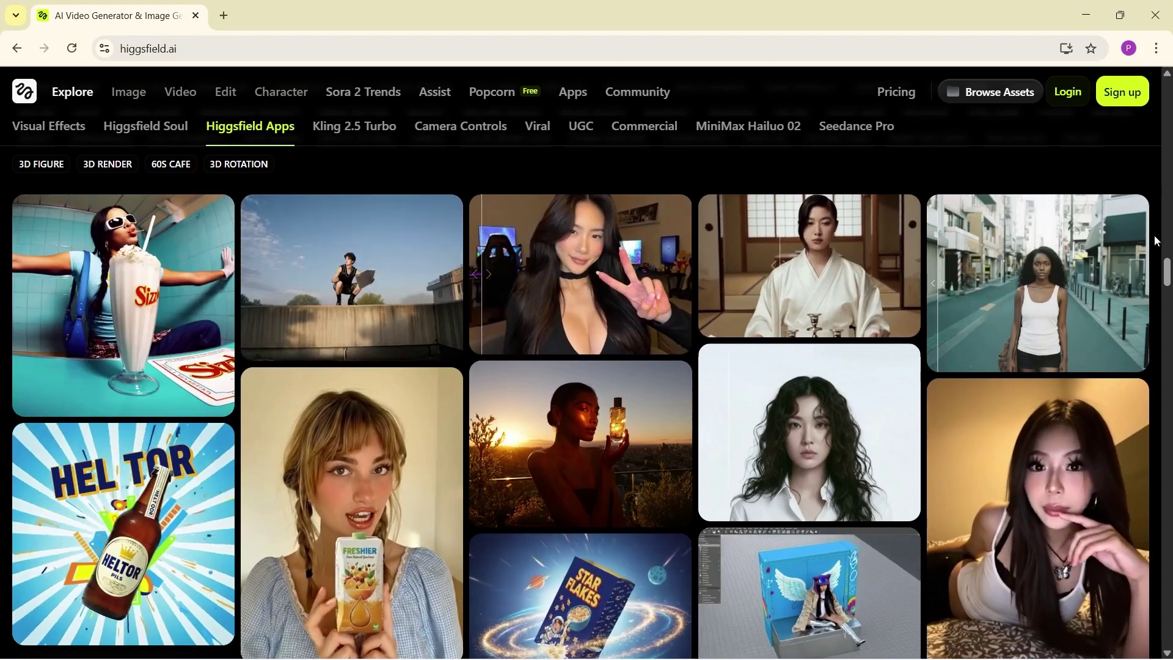
{"action": "scroll", "coordinate": [400, 183], "scroll_direction": "down", "scroll_amount": 10}
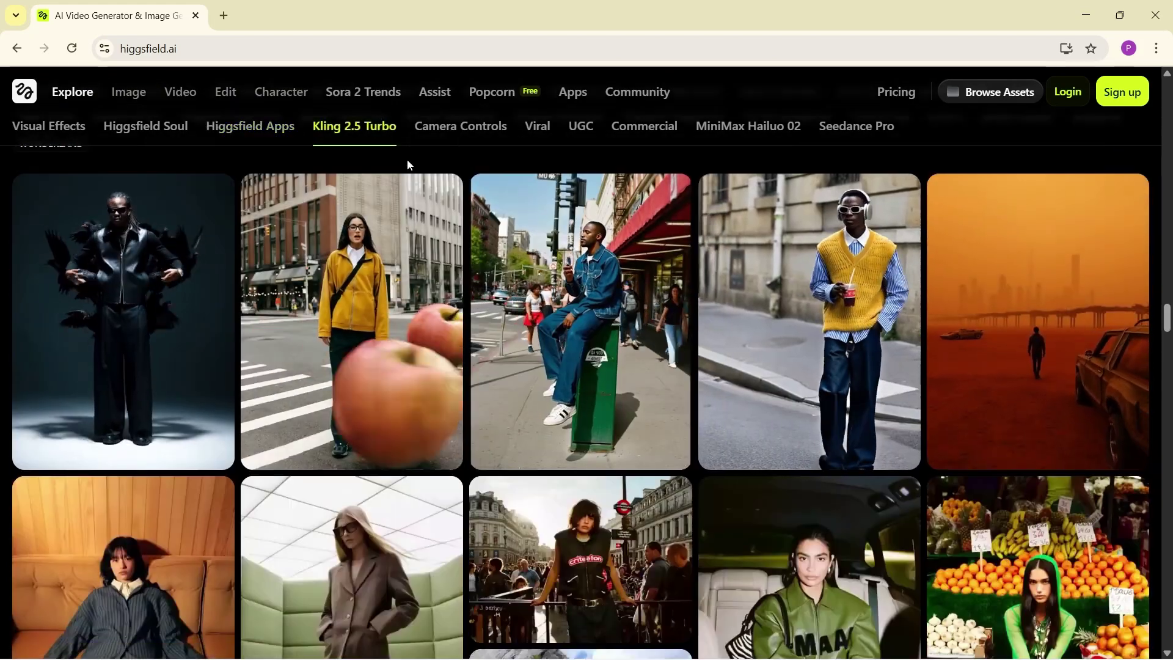
- Jump to the UGC, Commercial and MiniMax Hailuo 02 examples, then show the Image menu
{"action": "left_click", "coordinate": [575, 129]}
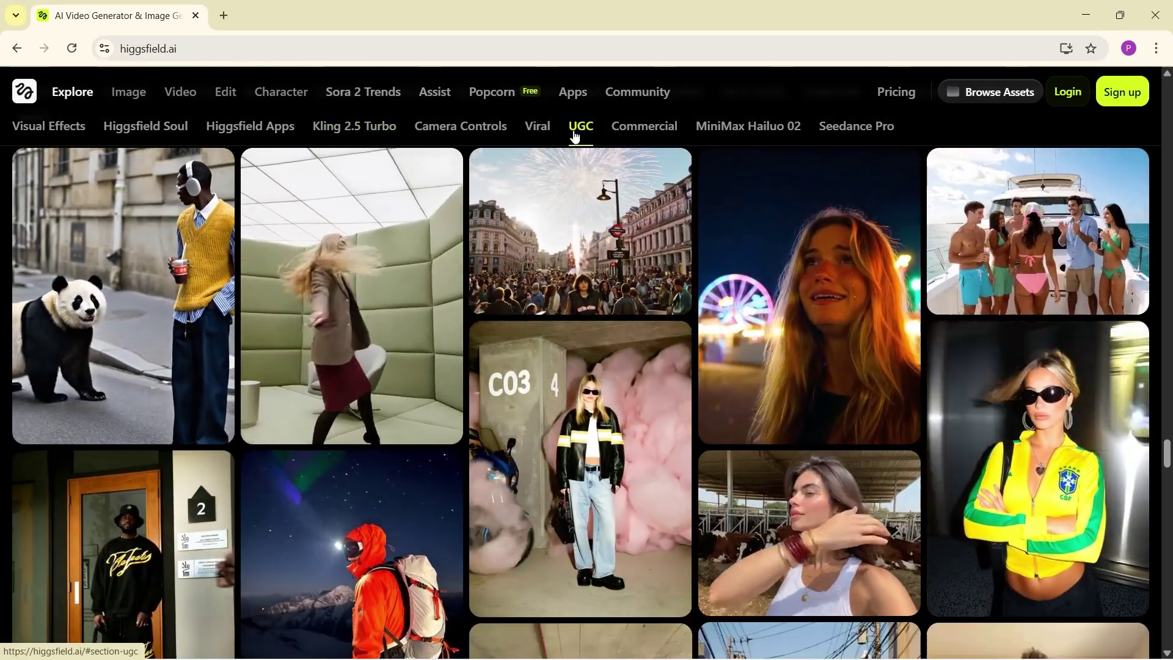
{"action": "left_click", "coordinate": [644, 127]}
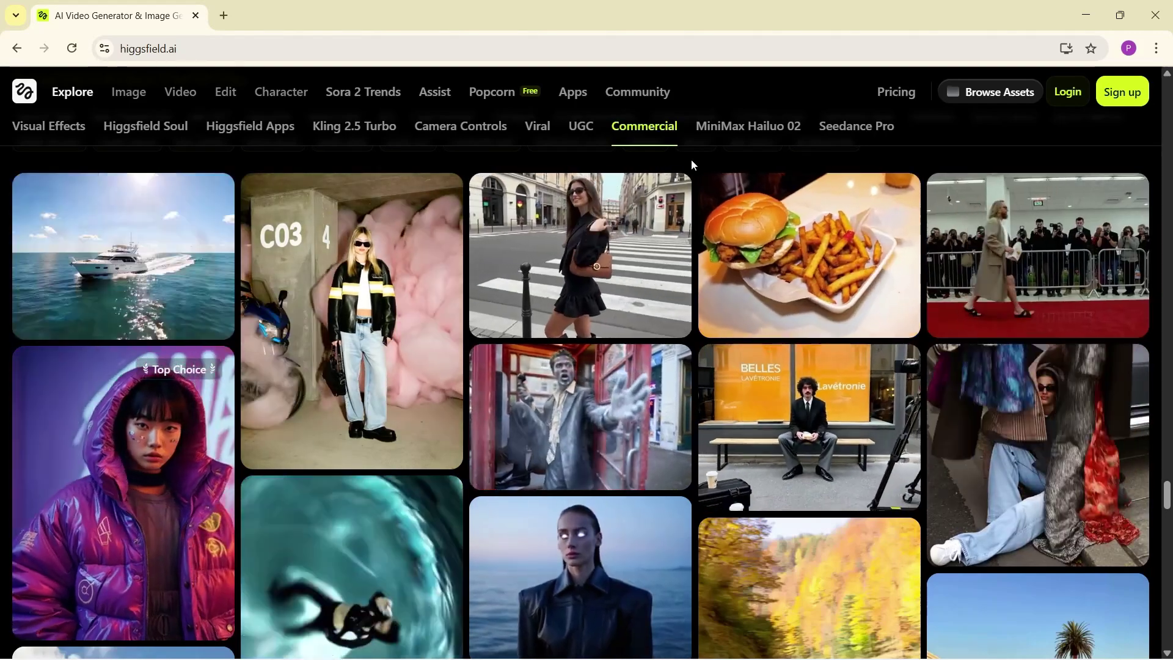
{"action": "left_click", "coordinate": [748, 126]}
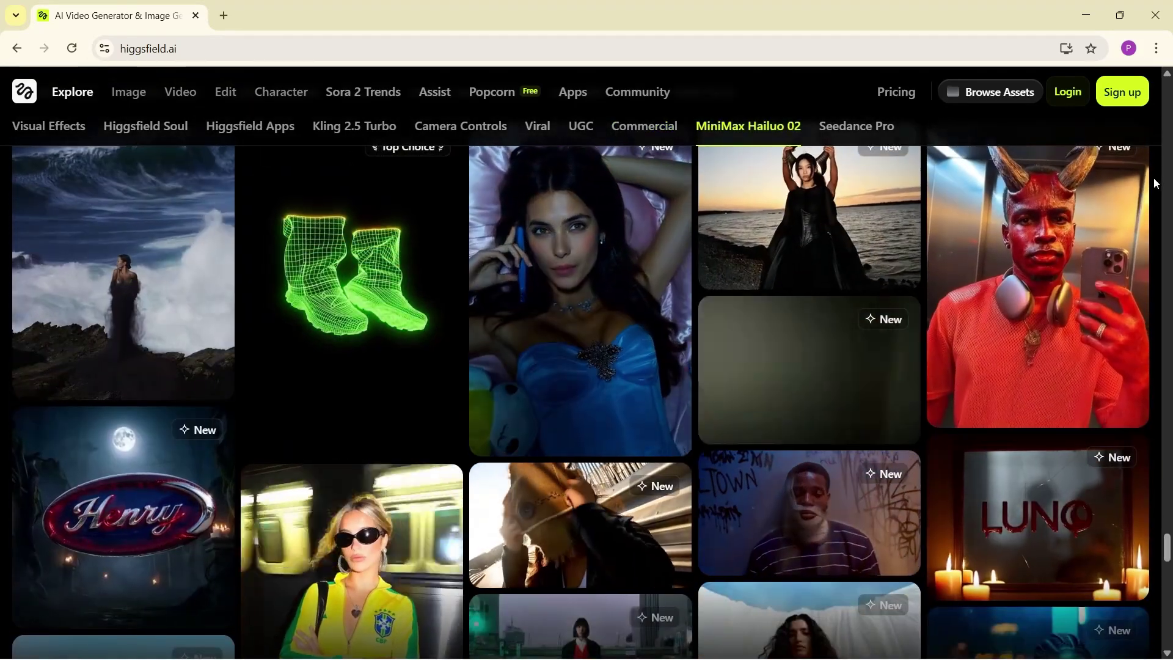
{"action": "scroll", "coordinate": [1155, 183], "scroll_direction": "down", "scroll_amount": 5}
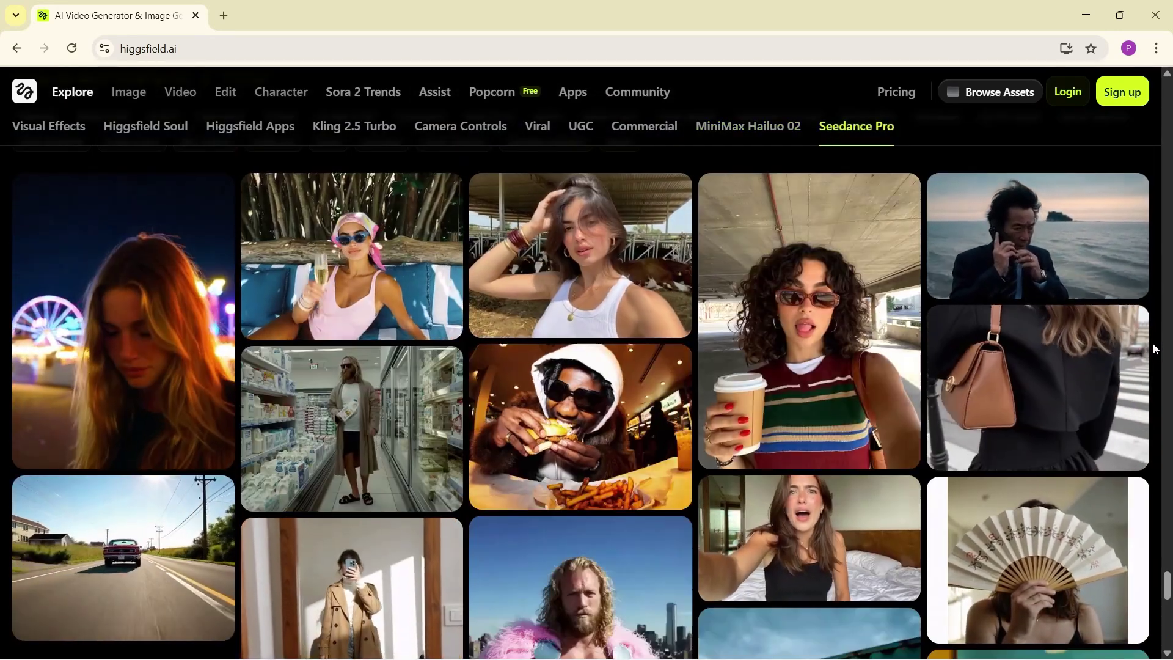
{"action": "left_click", "coordinate": [129, 93]}
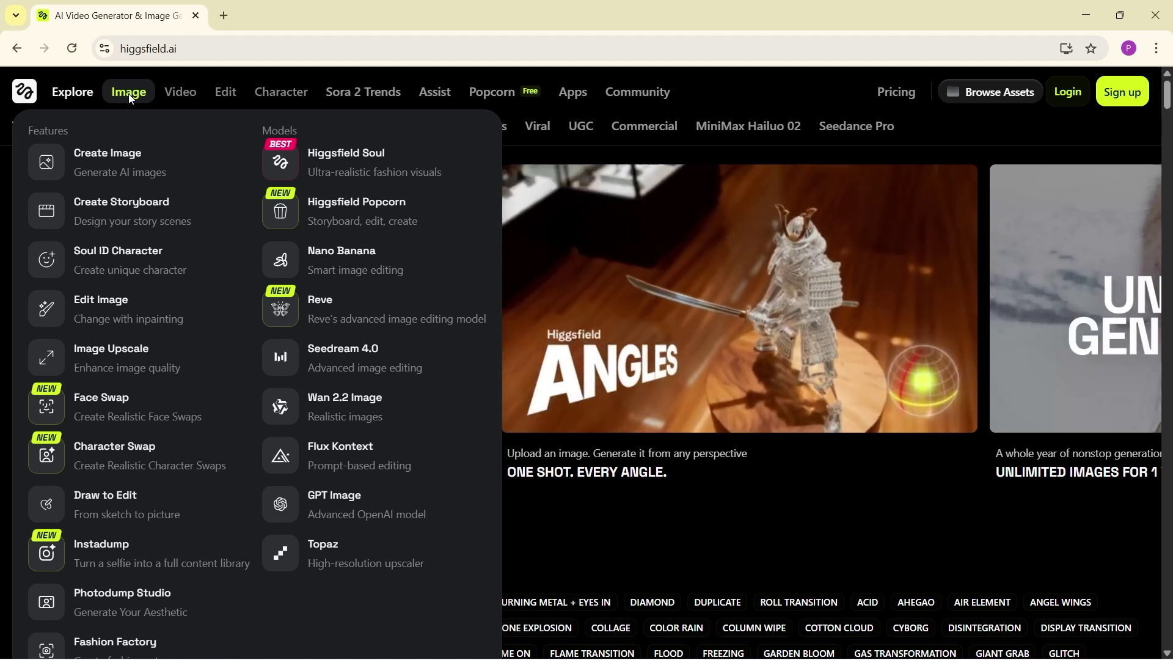
- Look over the Video menu's features and models, then go to the Popcorn page
{"action": "mouse_move", "coordinate": [176, 97]}
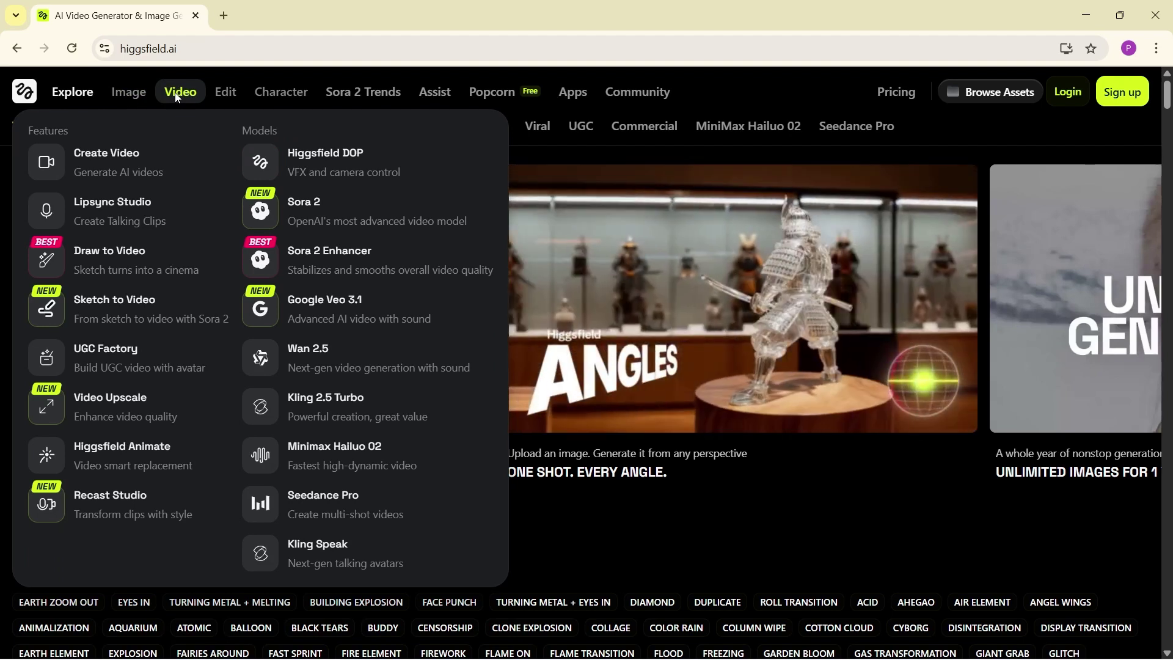
{"action": "left_click", "coordinate": [492, 92]}
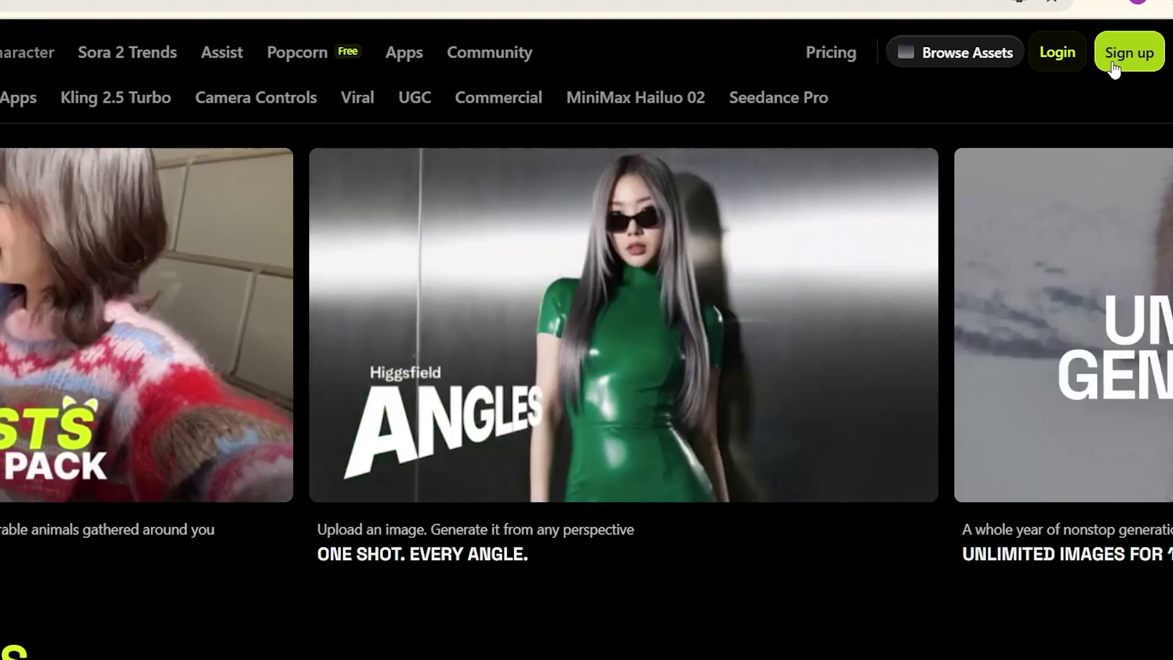
- Sign in with Continue with Google and display the Character menu's swap tools
{"action": "left_click", "coordinate": [1113, 68]}
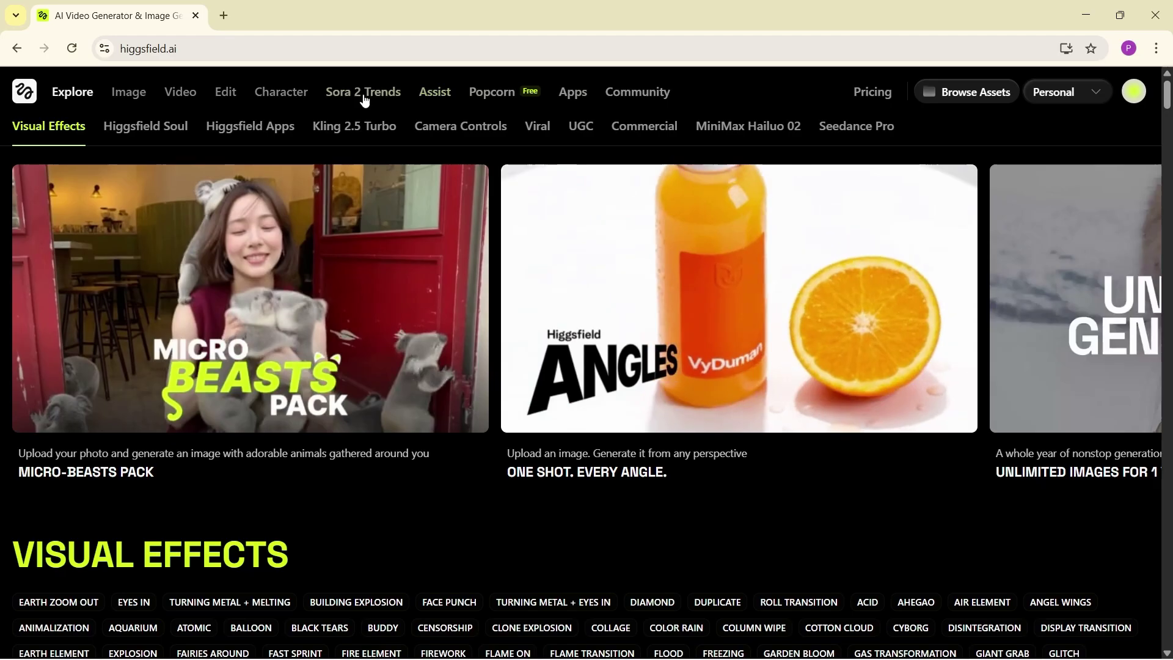
{"action": "mouse_move", "coordinate": [283, 89]}
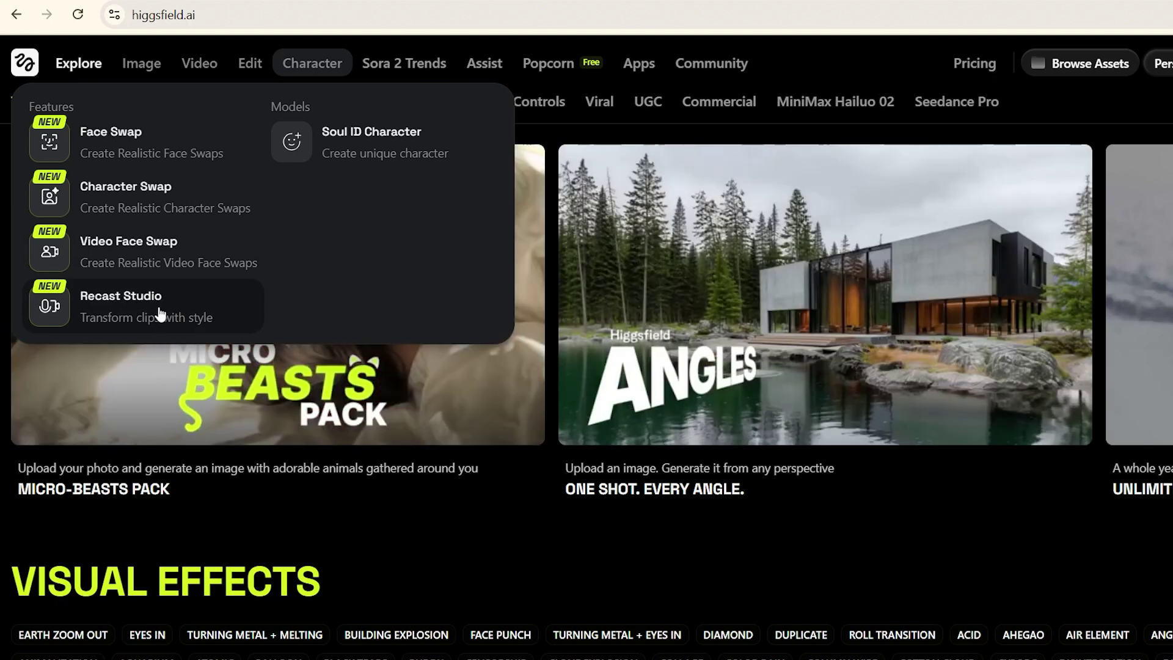
- Open Recast Studio and upload the gamer-girl streamer mp4 as the 8-second source video
{"action": "left_click", "coordinate": [163, 315]}
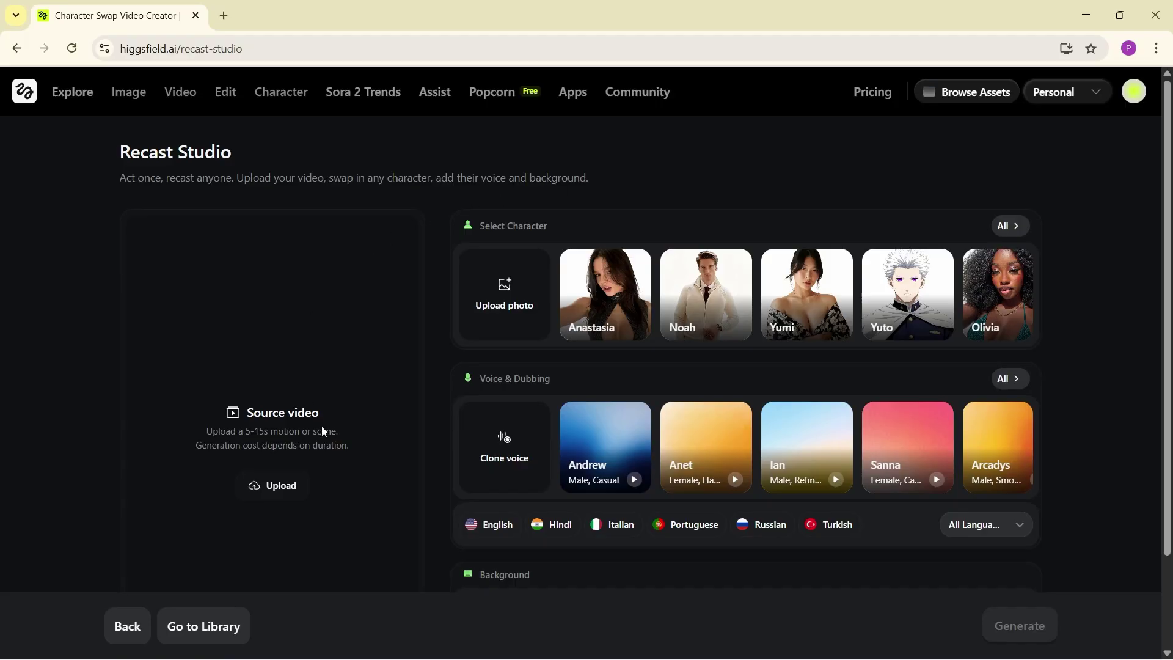
{"action": "scroll", "coordinate": [329, 431], "scroll_direction": "down", "scroll_amount": 2}
{"action": "scroll", "coordinate": [324, 427], "scroll_direction": "up", "scroll_amount": 2}
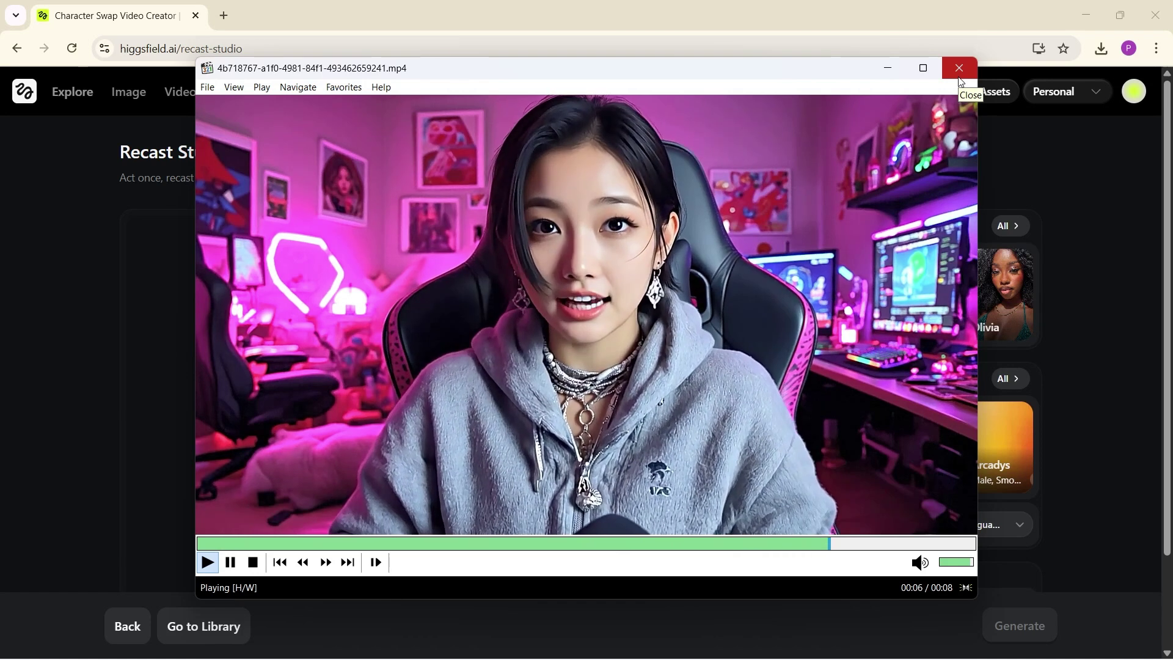
{"action": "left_click", "coordinate": [960, 68]}
{"action": "scroll", "coordinate": [307, 440], "scroll_direction": "down", "scroll_amount": 1}
{"action": "scroll", "coordinate": [307, 440], "scroll_direction": "up", "scroll_amount": 1}
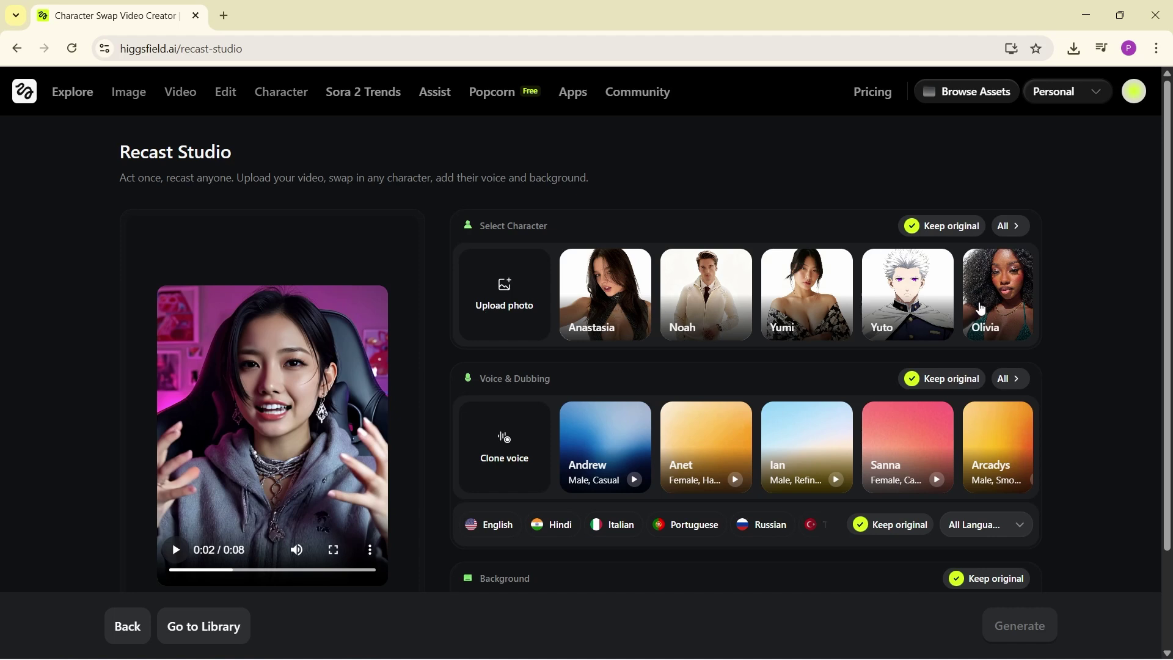
- Browse the full character grid and confirm a preset swap character instead of Keep original
{"action": "left_click", "coordinate": [1014, 232]}
{"action": "scroll", "coordinate": [794, 414], "scroll_direction": "down", "scroll_amount": 3}
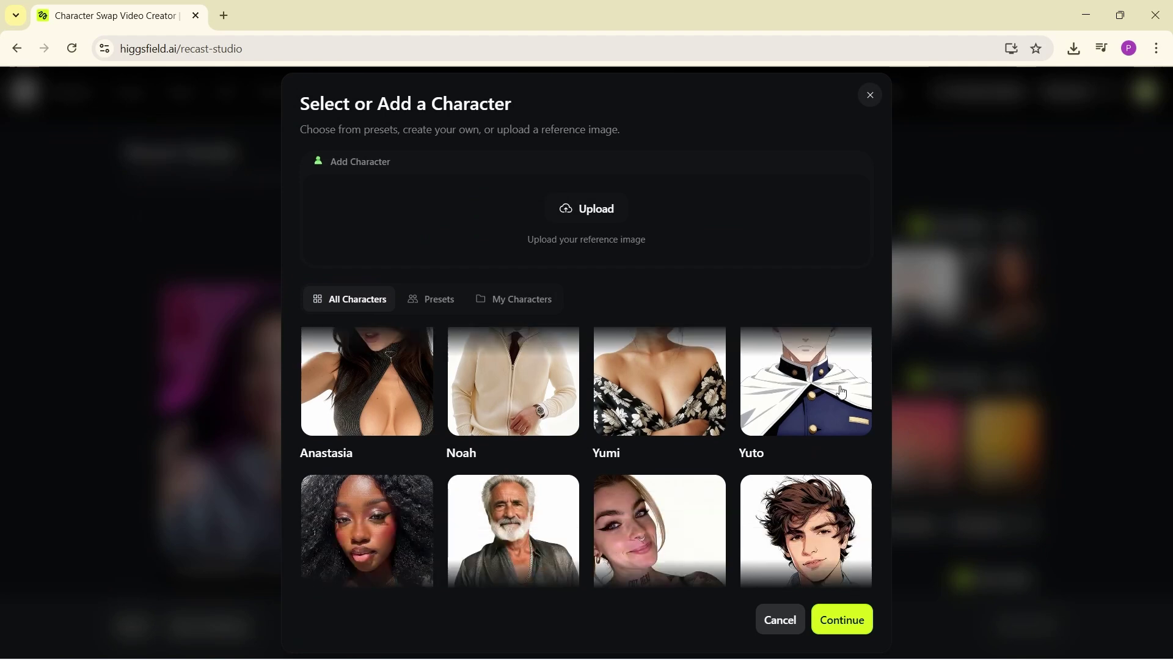
{"action": "scroll", "coordinate": [859, 389], "scroll_direction": "down", "scroll_amount": 3}
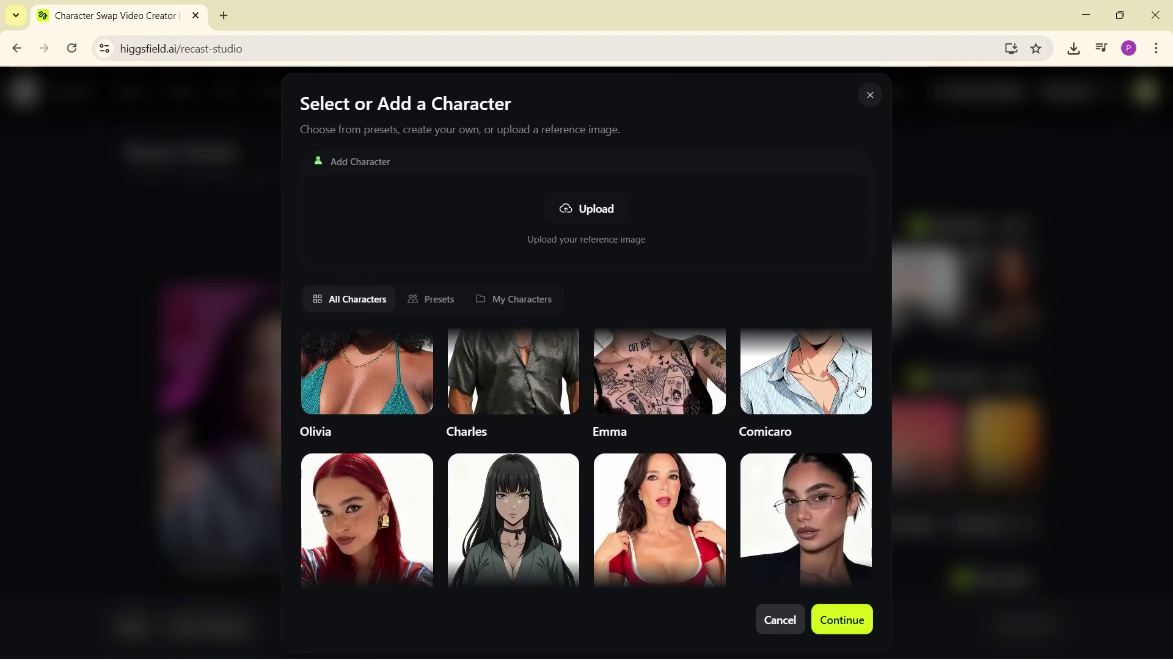
{"action": "scroll", "coordinate": [860, 389], "scroll_direction": "down", "scroll_amount": 3}
{"action": "scroll", "coordinate": [860, 389], "scroll_direction": "down", "scroll_amount": 5}
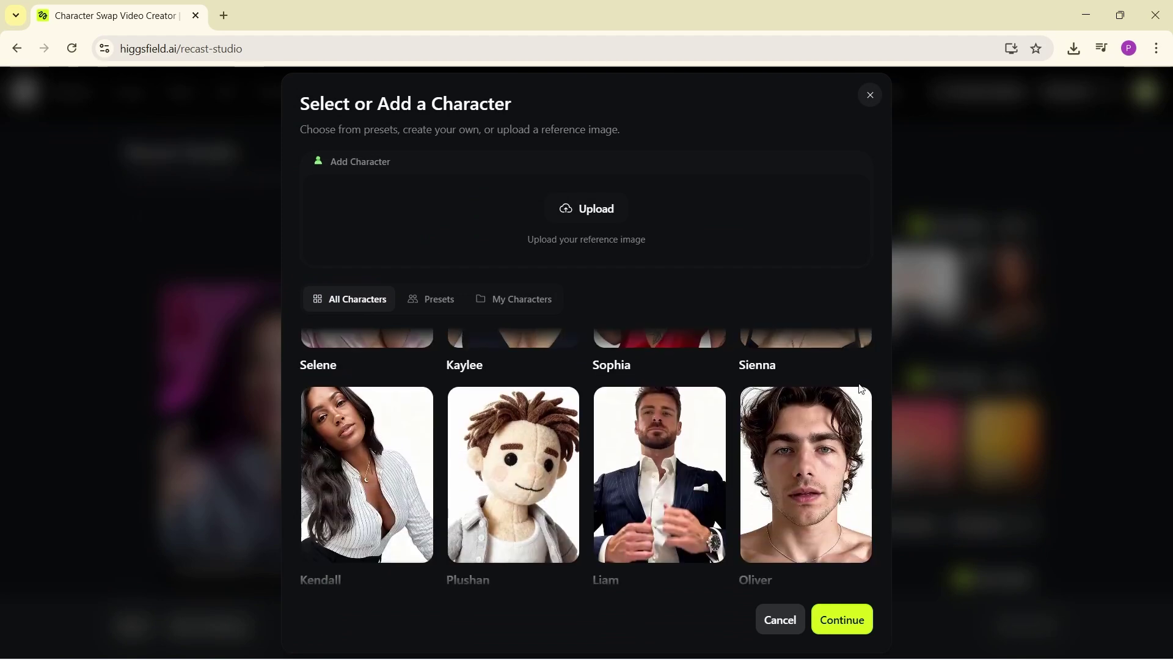
{"action": "left_click", "coordinate": [840, 618]}
{"action": "scroll", "coordinate": [653, 340], "scroll_direction": "down", "scroll_amount": 1}
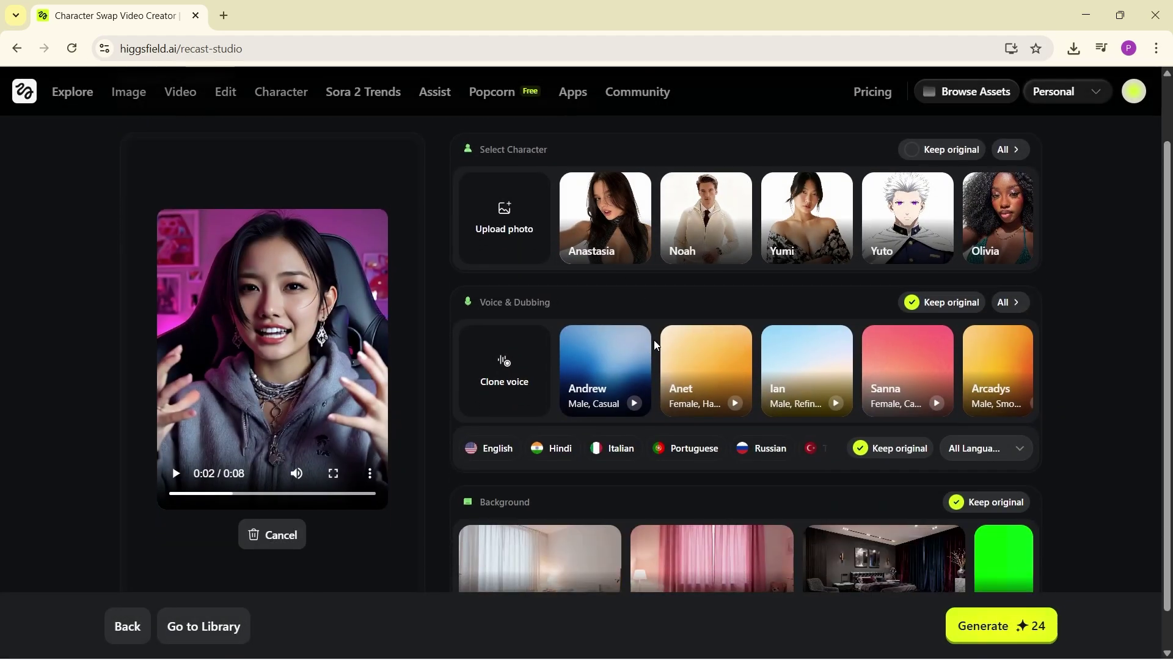
- Set the dubbing voice to Ian, the language to English, and Ava as swap character
{"action": "left_click", "coordinate": [631, 409]}
{"action": "scroll", "coordinate": [825, 316], "scroll_direction": "down", "scroll_amount": 1}
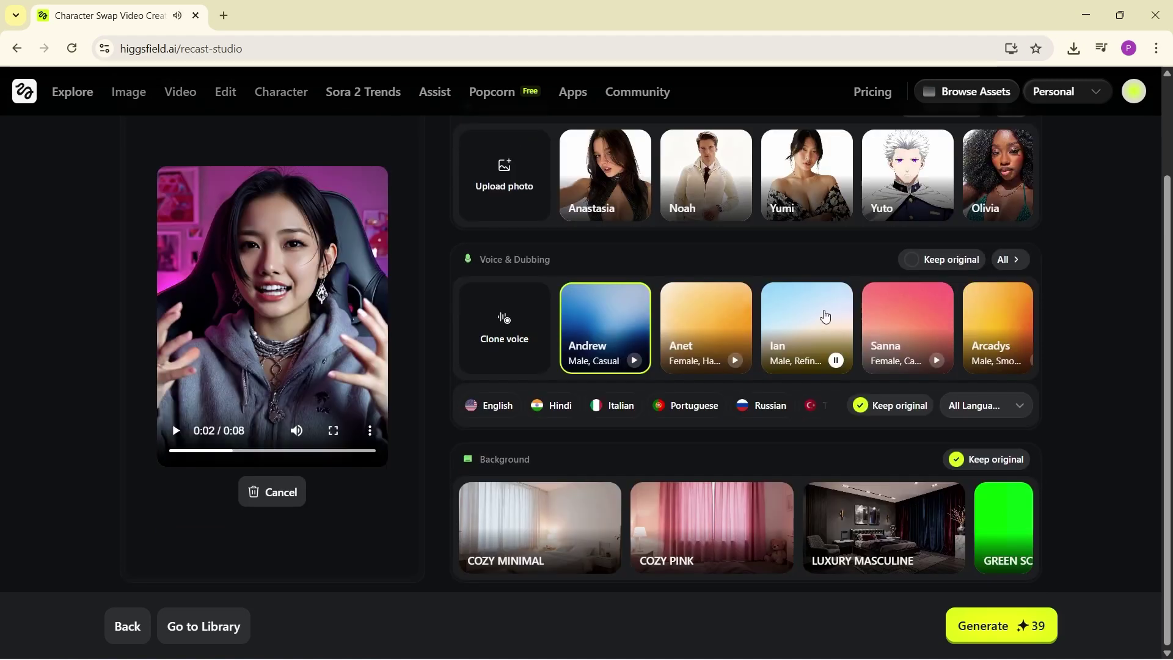
{"action": "left_click", "coordinate": [813, 405]}
{"action": "left_click", "coordinate": [976, 413]}
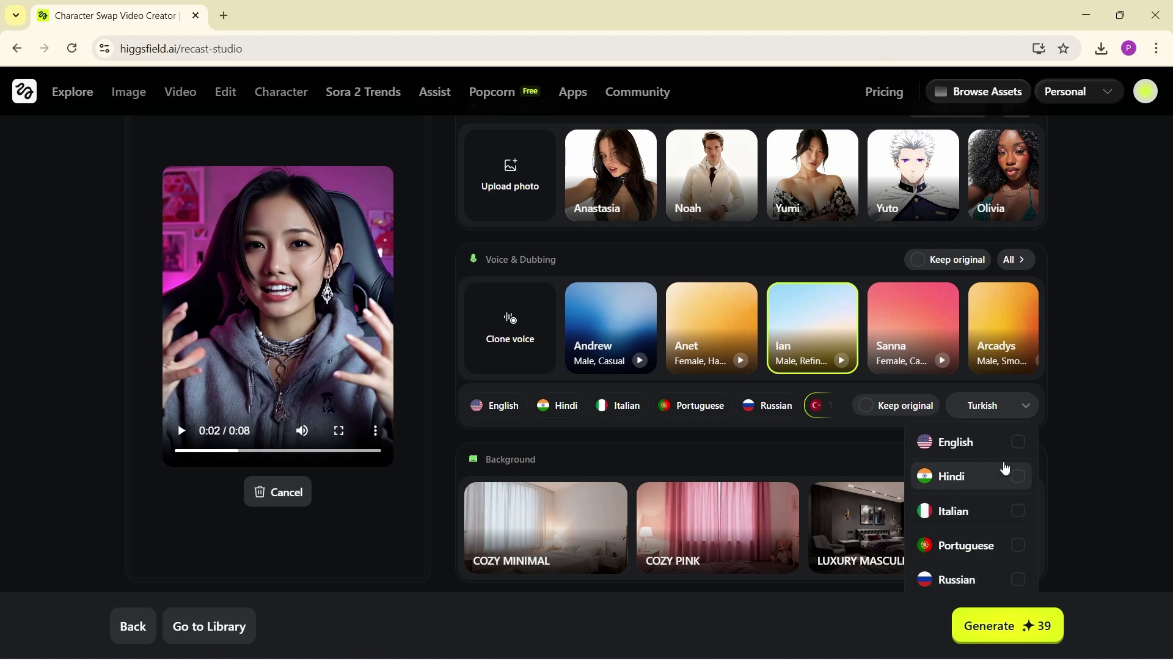
{"action": "left_click", "coordinate": [1017, 443]}
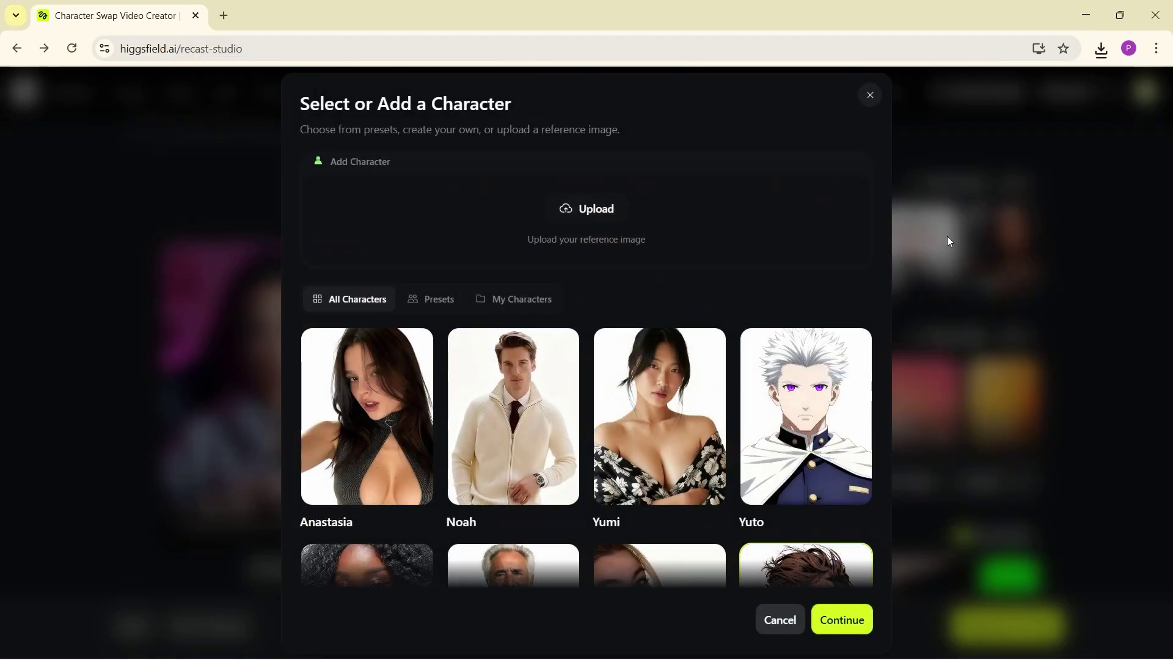
{"action": "scroll", "coordinate": [804, 437], "scroll_direction": "down", "scroll_amount": 10}
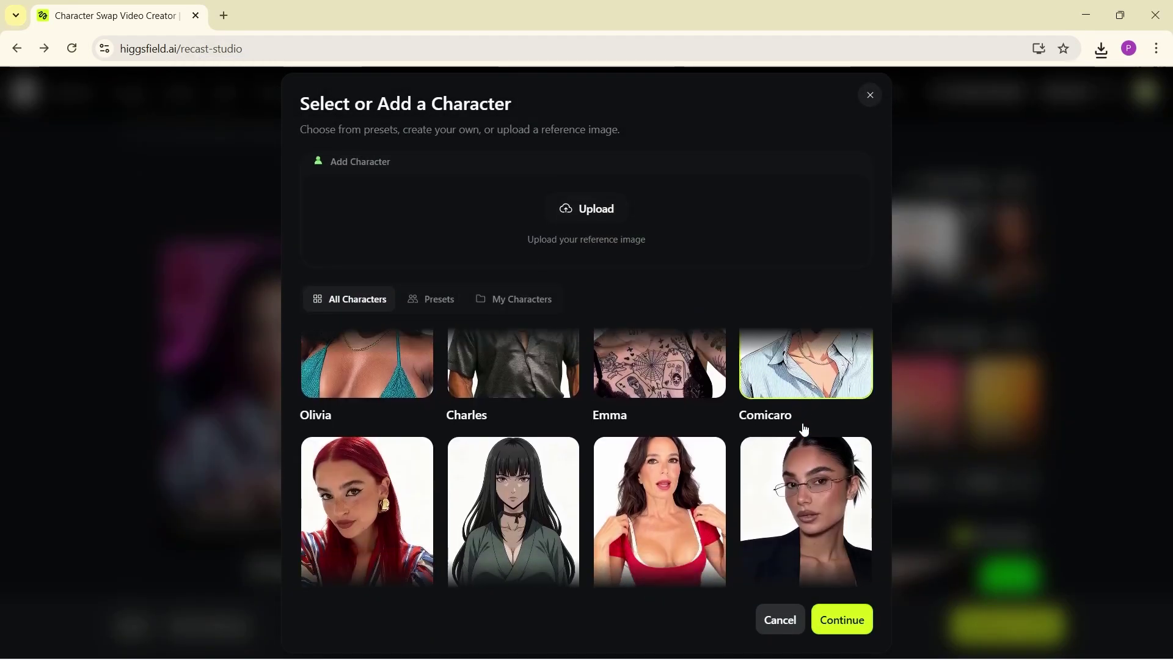
{"action": "left_click", "coordinate": [851, 623]}
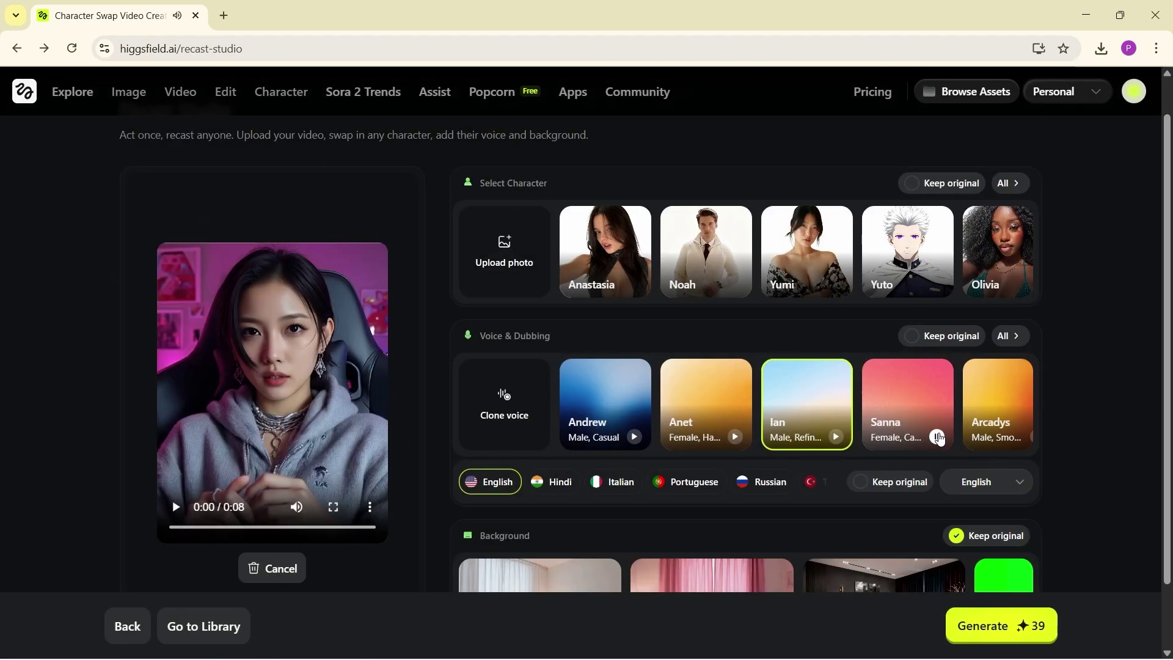
- Change the Voice & Dubbing language from English to Italian
{"action": "left_click", "coordinate": [1005, 482]}
{"action": "left_click", "coordinate": [1014, 341]}
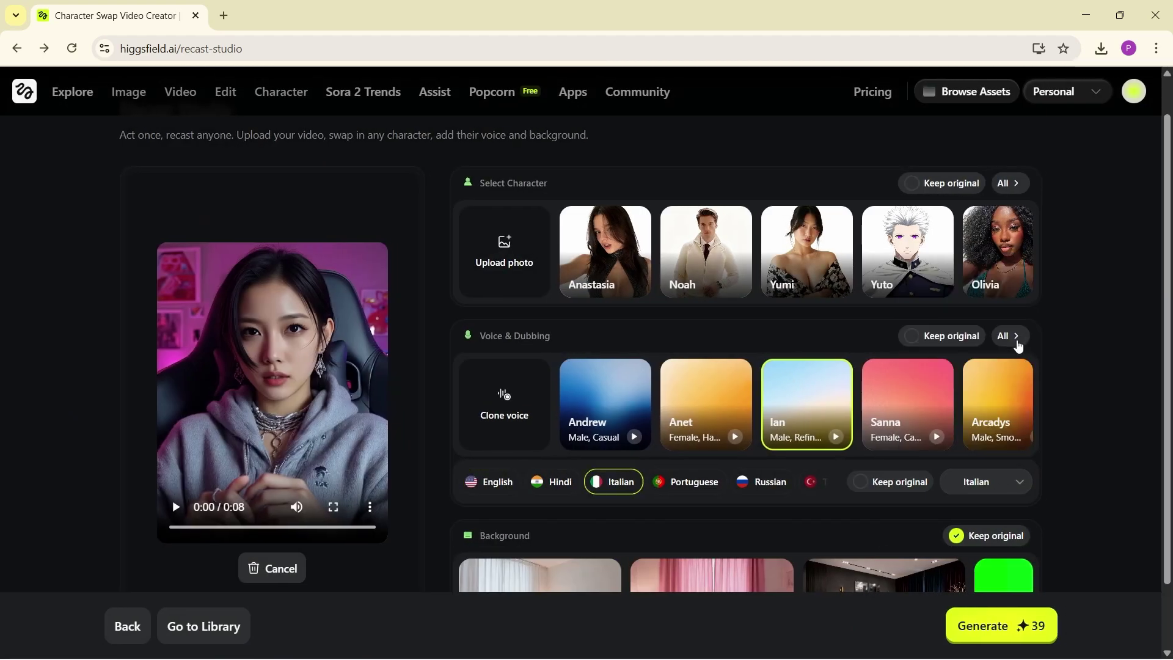
{"action": "scroll", "coordinate": [1025, 435], "scroll_direction": "down", "scroll_amount": 1}
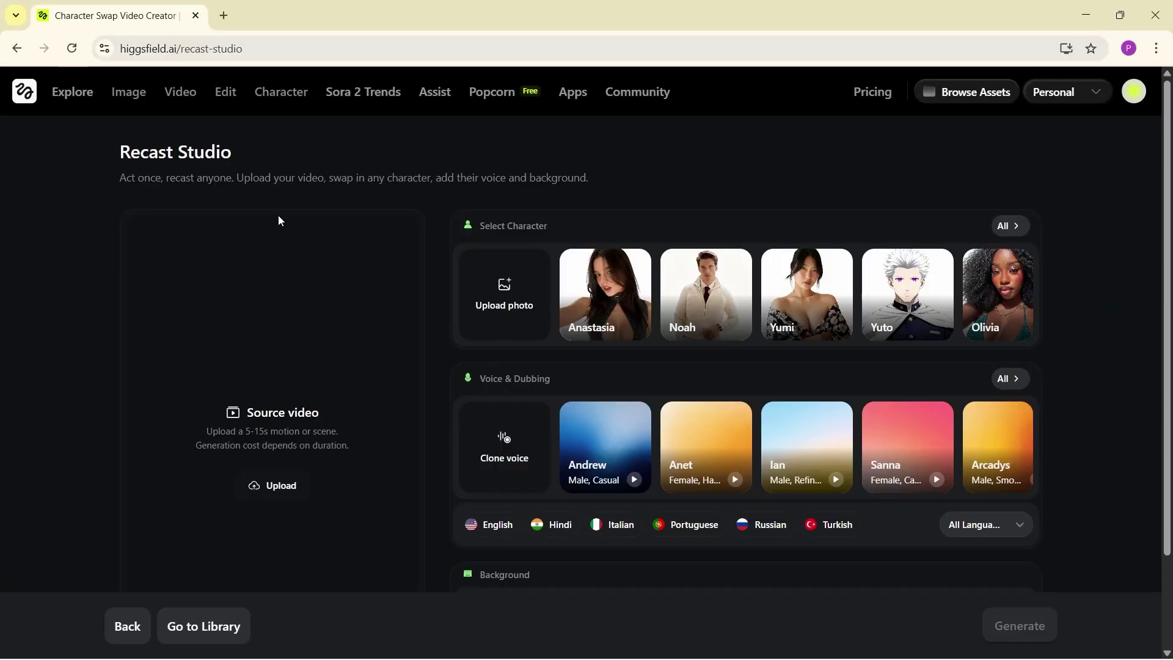
- Show the Character menu's tools and models, including Soul ID Character
{"action": "mouse_move", "coordinate": [283, 97]}
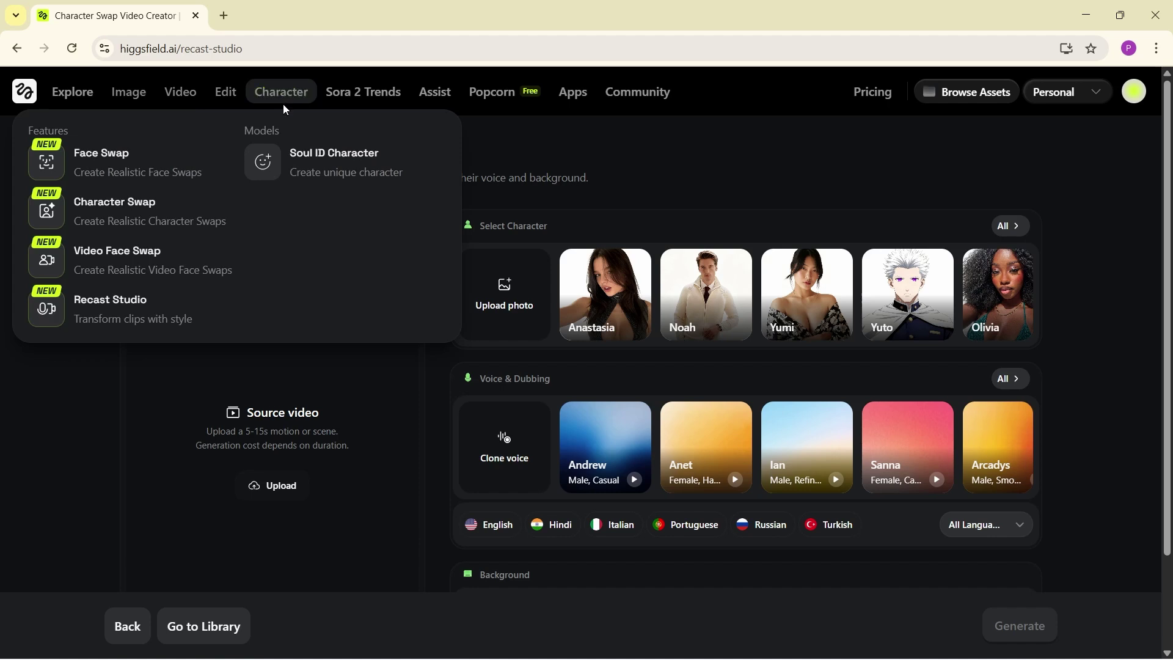
- Open Soul ID Character, view the Create Character upload page, then leave it
{"action": "left_click", "coordinate": [338, 178]}
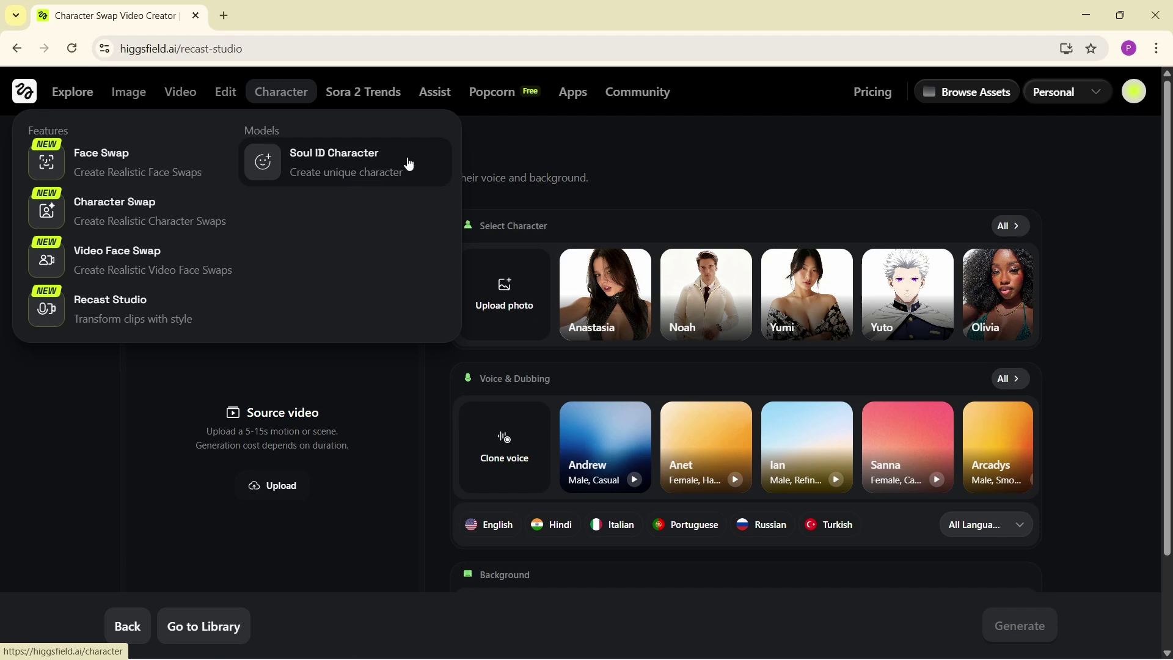
{"action": "scroll", "coordinate": [1057, 339], "scroll_direction": "down", "scroll_amount": 3}
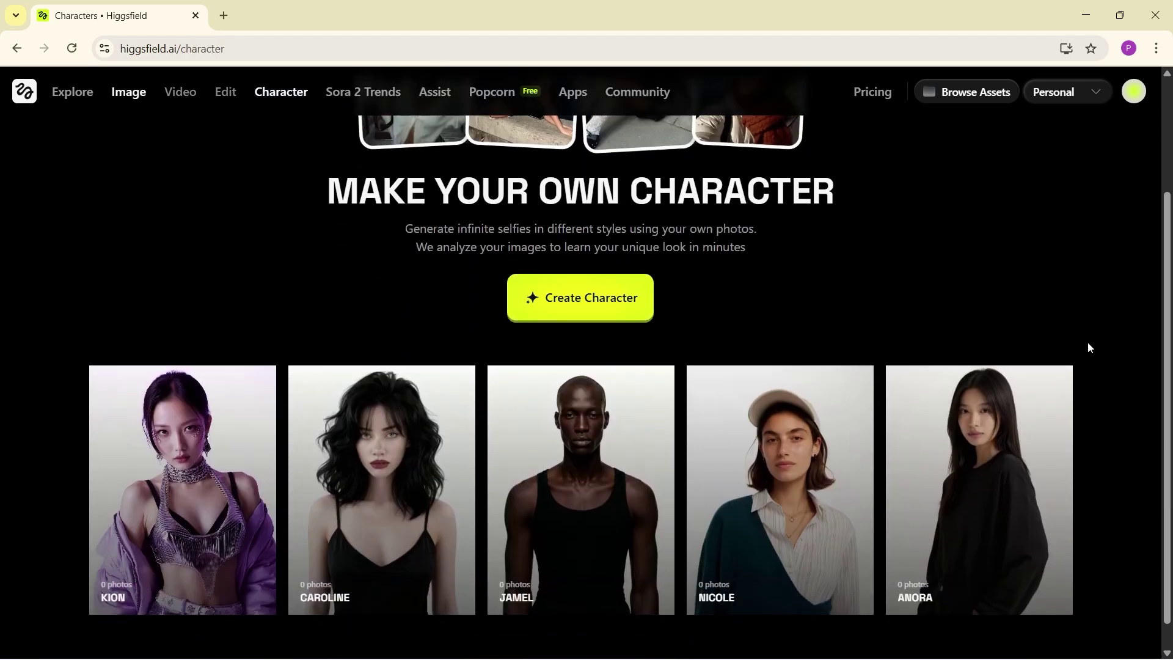
{"action": "scroll", "coordinate": [794, 469], "scroll_direction": "up", "scroll_amount": 3}
{"action": "left_click", "coordinate": [603, 466]}
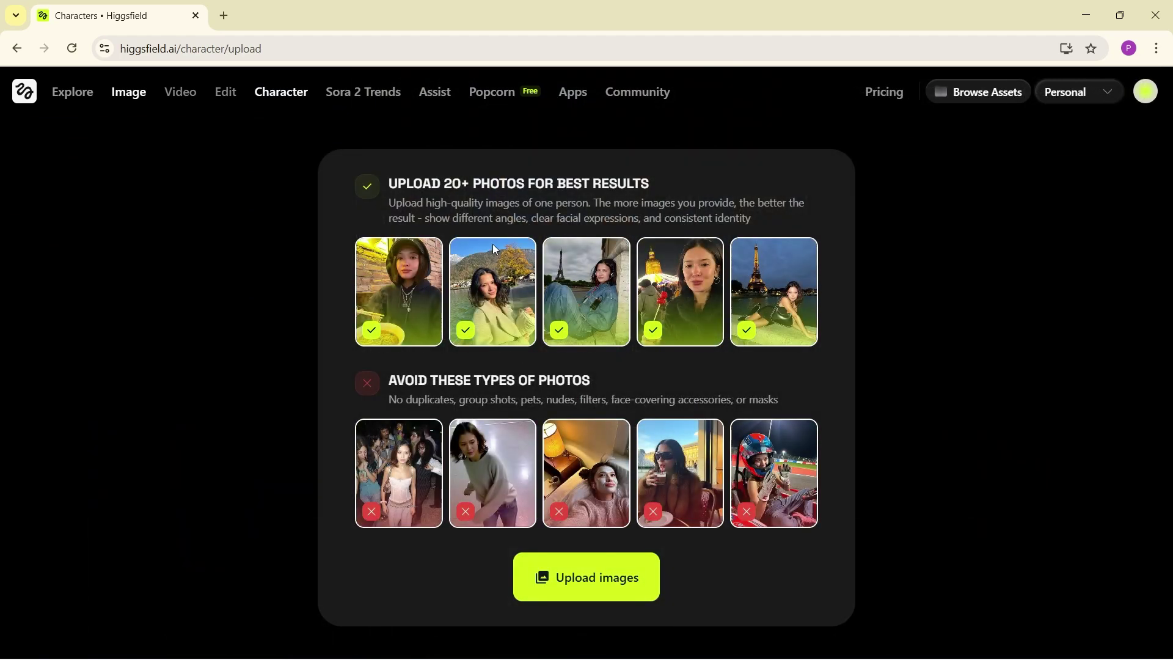
{"action": "key", "text": "Escape"}
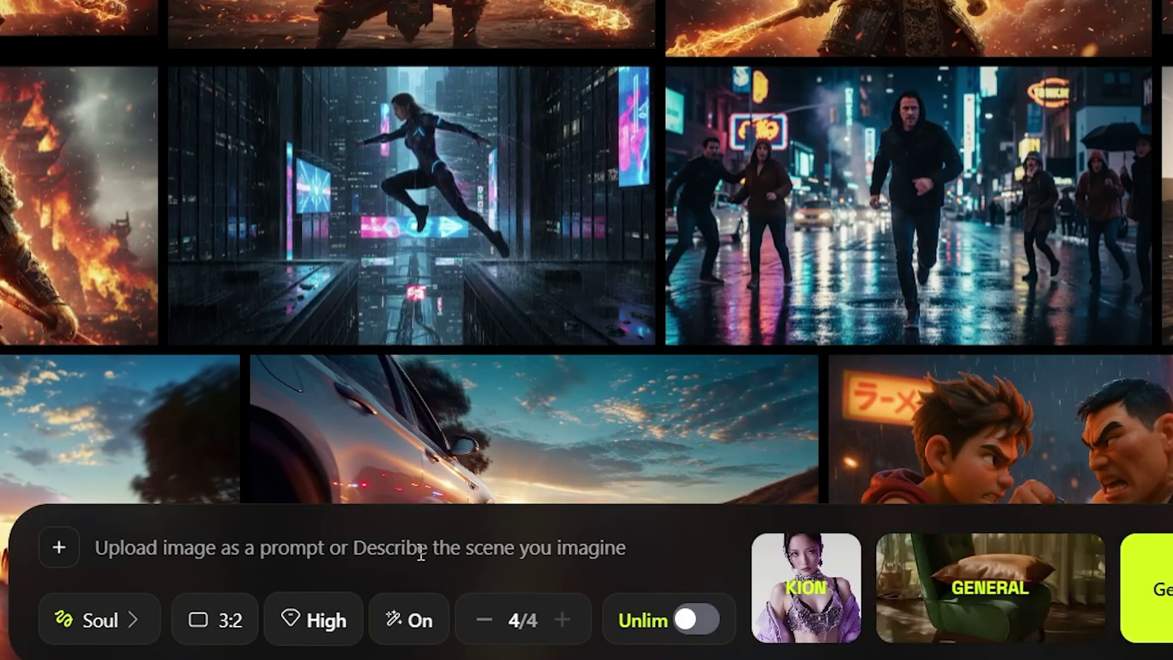
- Browse the Visual Styles filters and apply the REALISTIC style
{"action": "left_click", "coordinate": [996, 607]}
{"action": "left_click", "coordinate": [203, 92]}
{"action": "left_click", "coordinate": [287, 98]}
{"action": "left_click", "coordinate": [829, 92]}
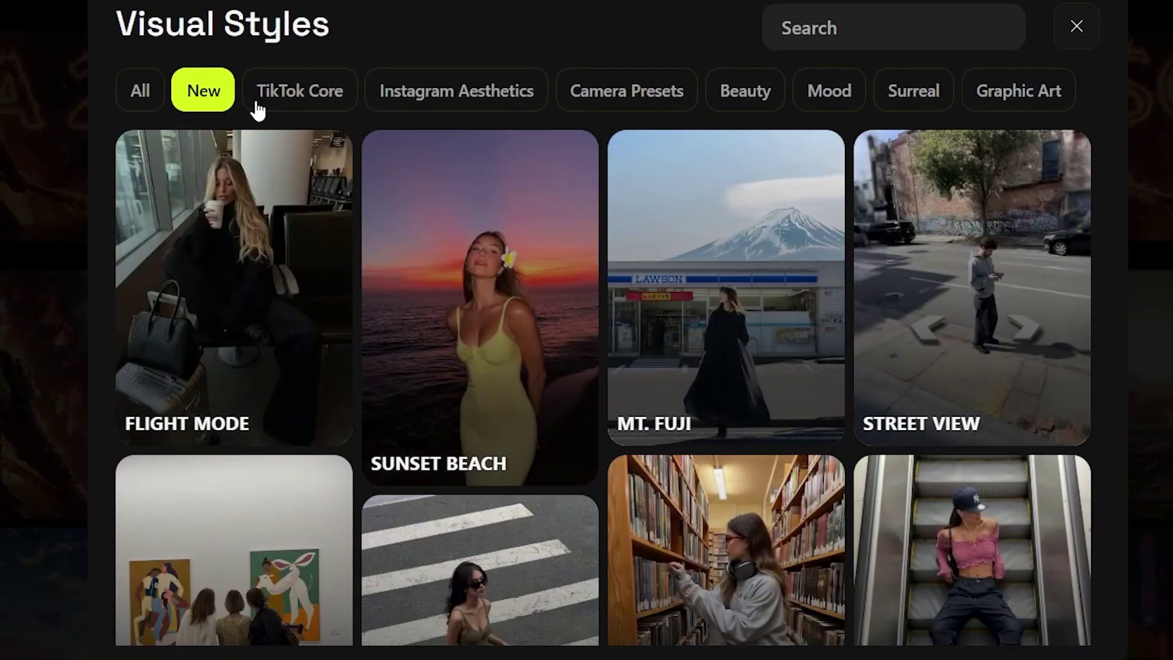
{"action": "left_click", "coordinate": [917, 98]}
{"action": "left_click", "coordinate": [990, 101]}
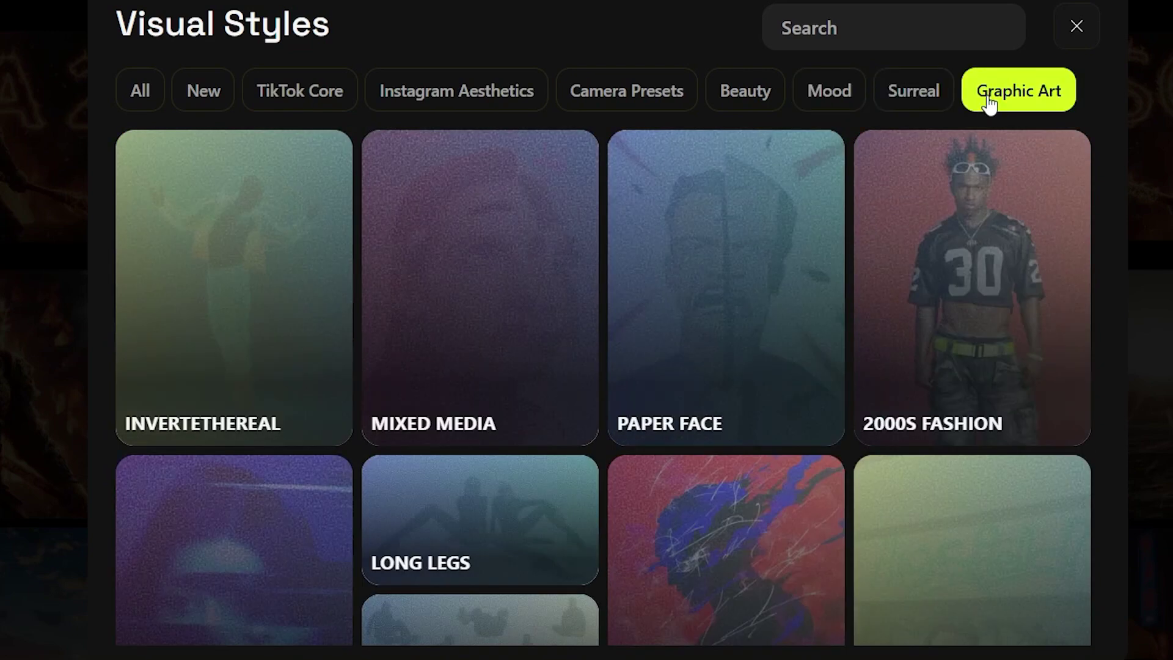
{"action": "left_click", "coordinate": [990, 101]}
{"action": "left_click", "coordinate": [750, 215]}
- Set 16:9 aspect ratio and High quality, leave Unlimited off, and generate the streamer images
{"action": "left_click", "coordinate": [230, 617]}
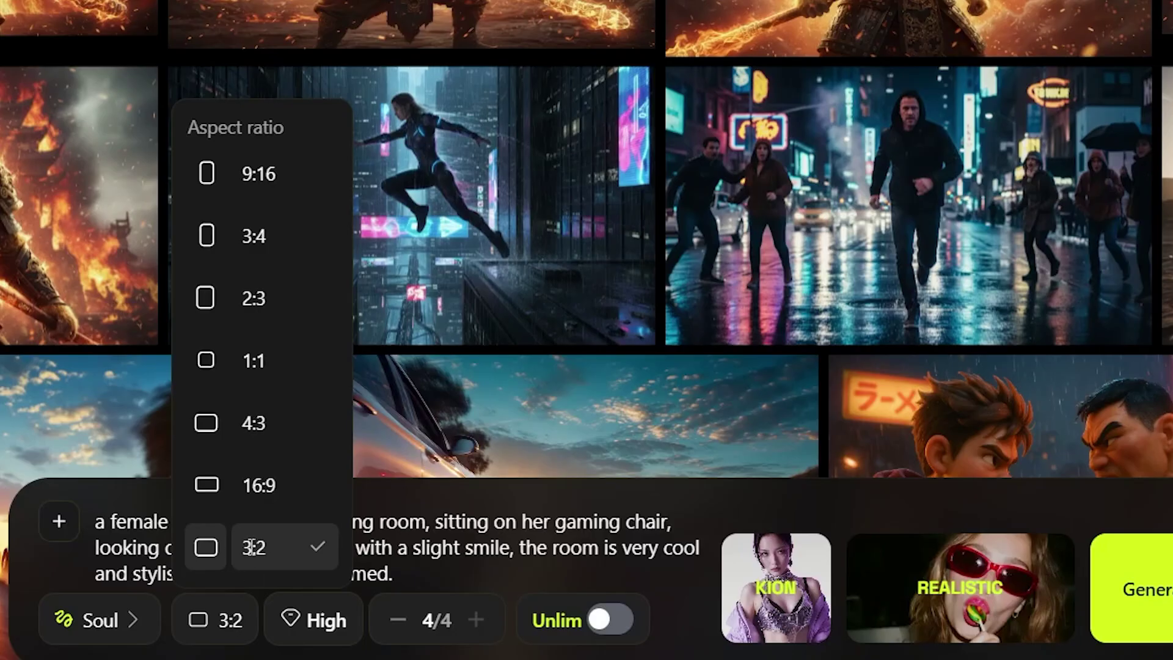
{"action": "left_click", "coordinate": [290, 482]}
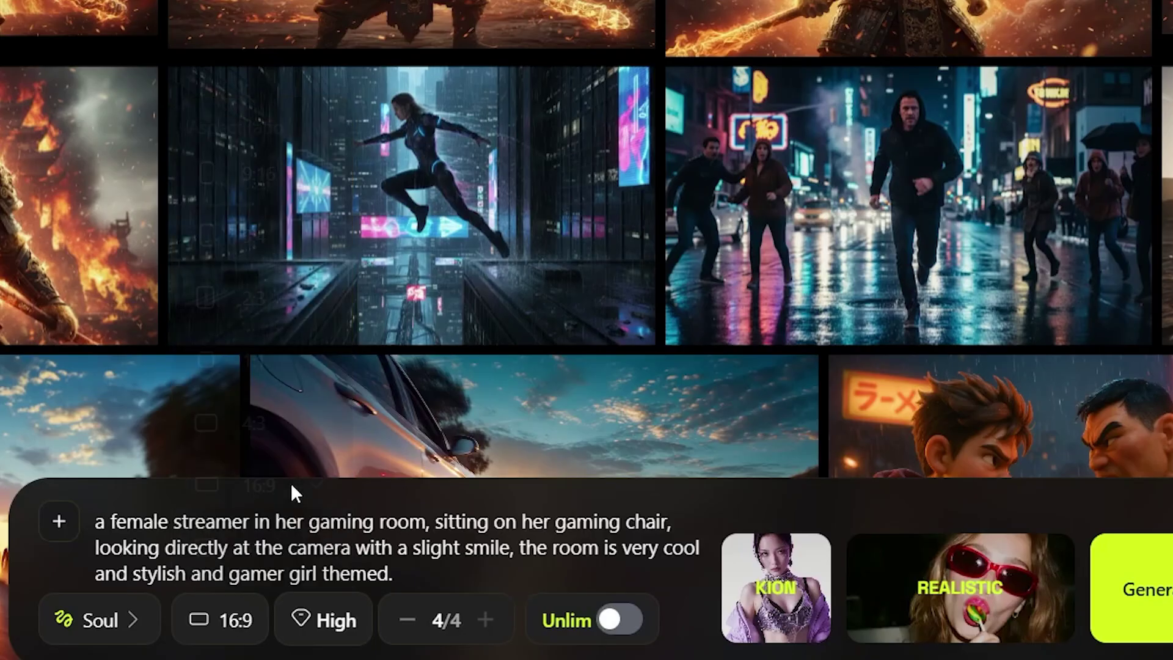
{"action": "left_click", "coordinate": [324, 620]}
{"action": "left_click", "coordinate": [361, 529]}
{"action": "left_click", "coordinate": [406, 626]}
{"action": "left_click", "coordinate": [406, 621]}
{"action": "left_click", "coordinate": [621, 620]}
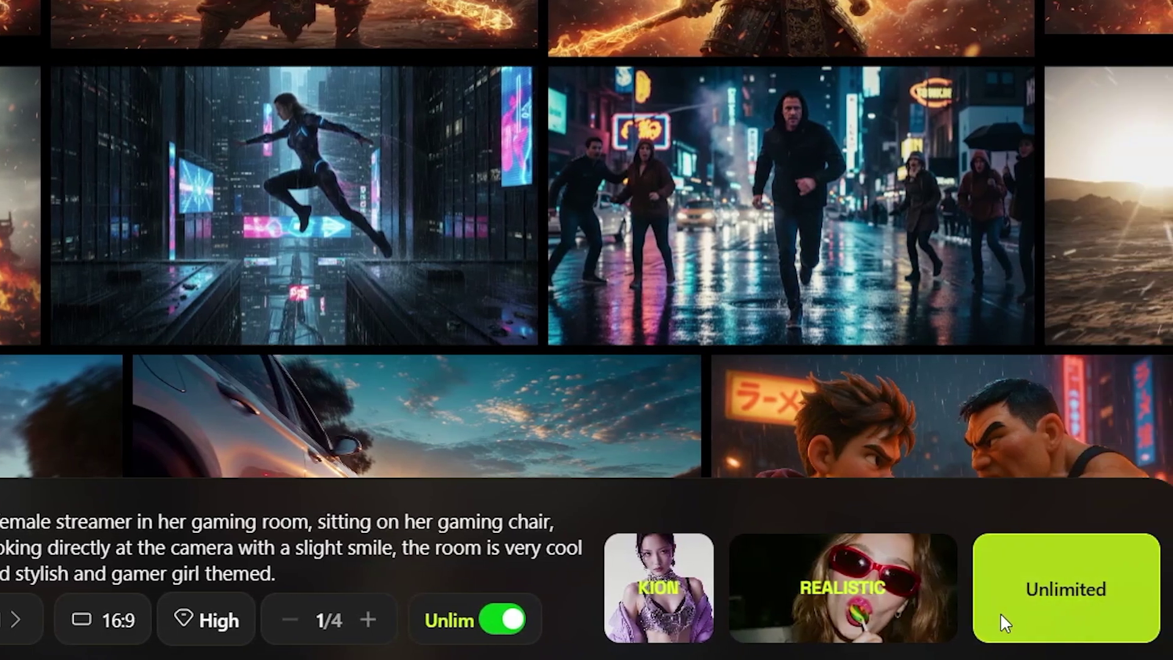
{"action": "left_click", "coordinate": [515, 620]}
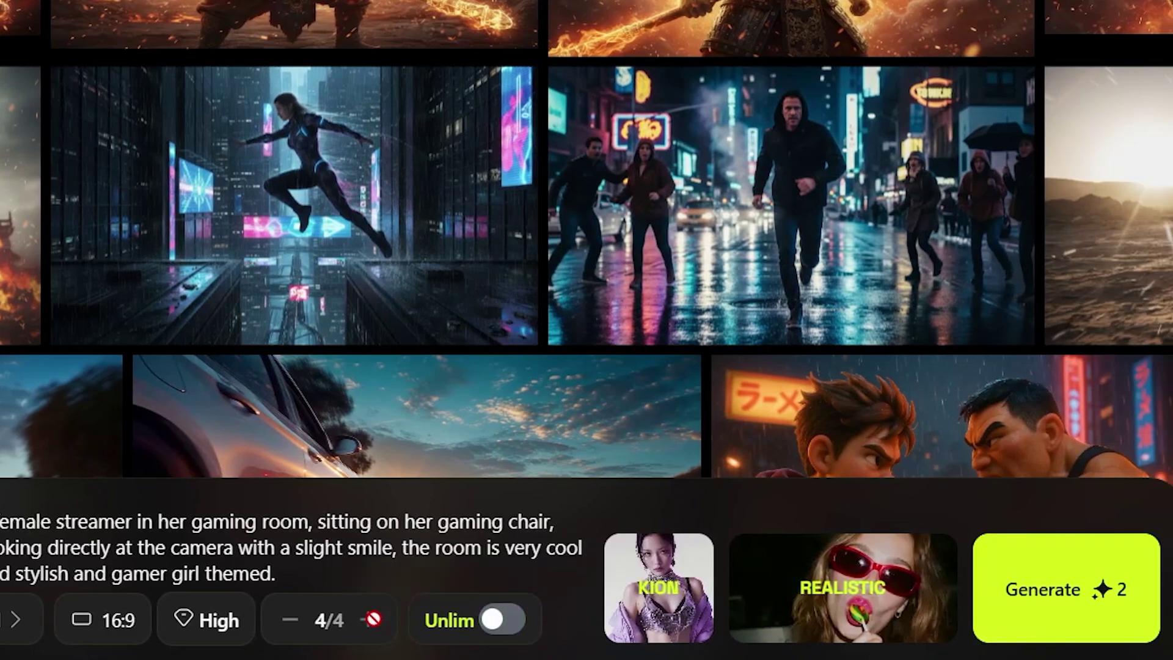
{"action": "left_click", "coordinate": [1064, 604]}
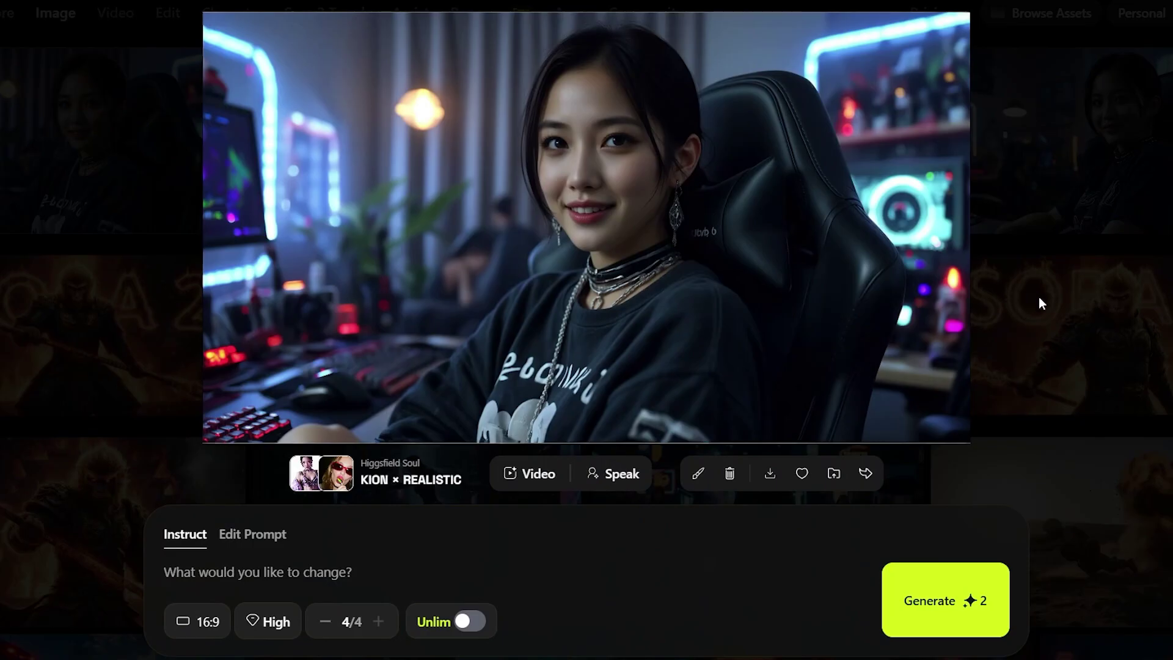
- Browse through the generated gaming-room results of KION
{"action": "left_click", "coordinate": [1038, 298]}
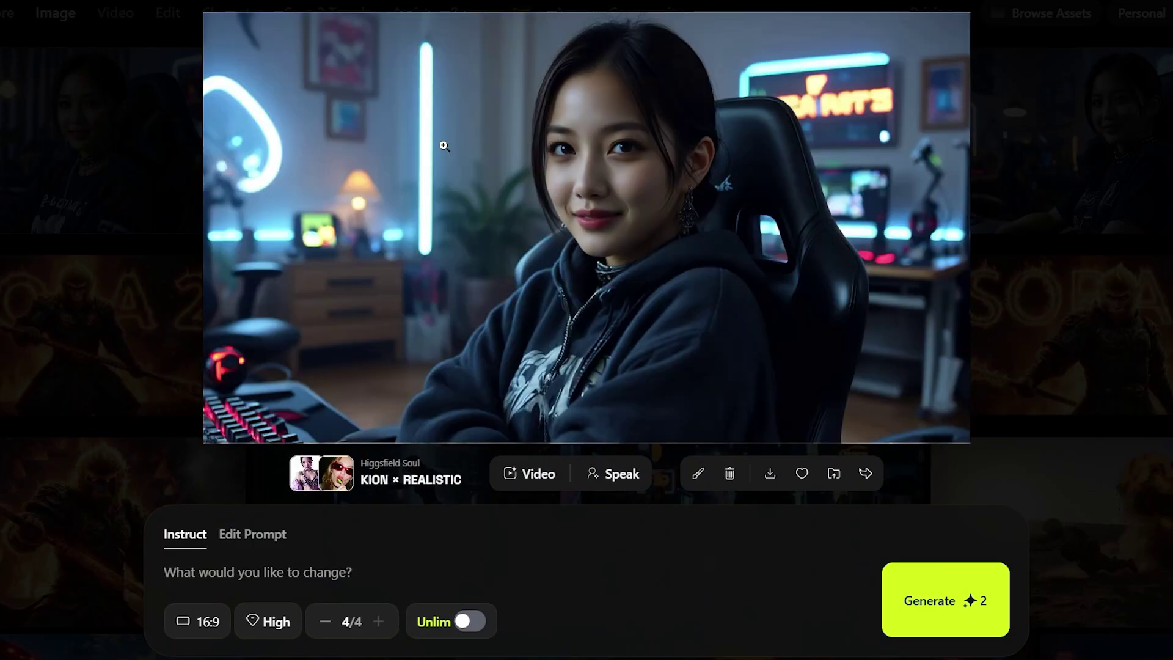
{"action": "key", "text": "Right"}
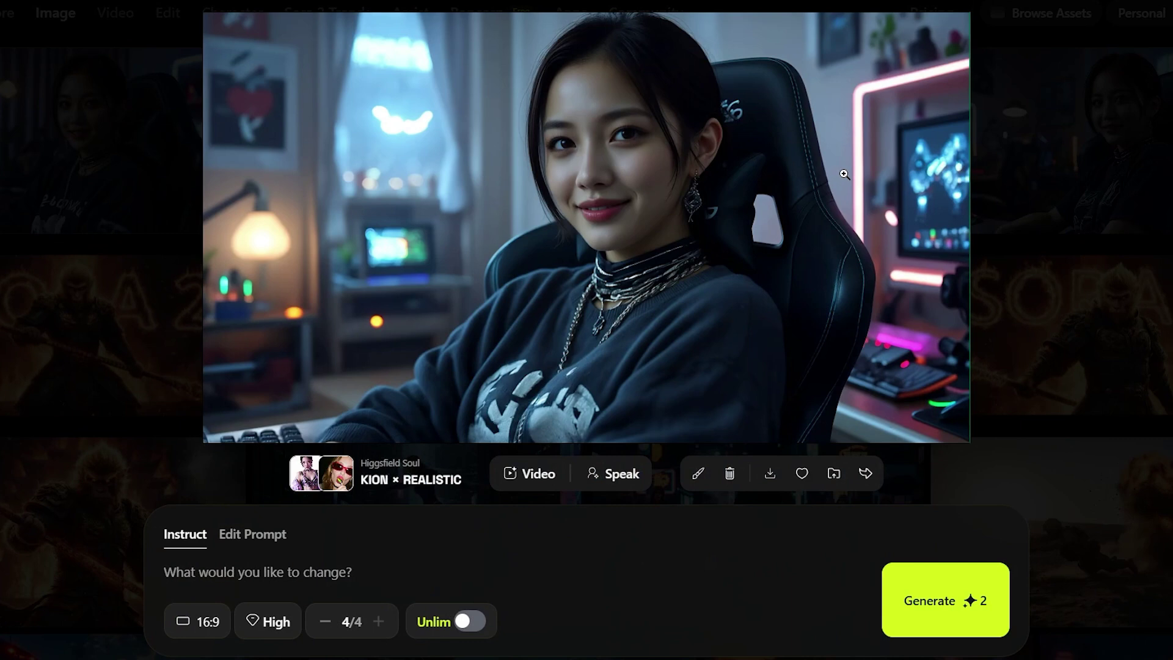
{"action": "left_click", "coordinate": [1093, 137]}
{"action": "left_click", "coordinate": [1093, 131]}
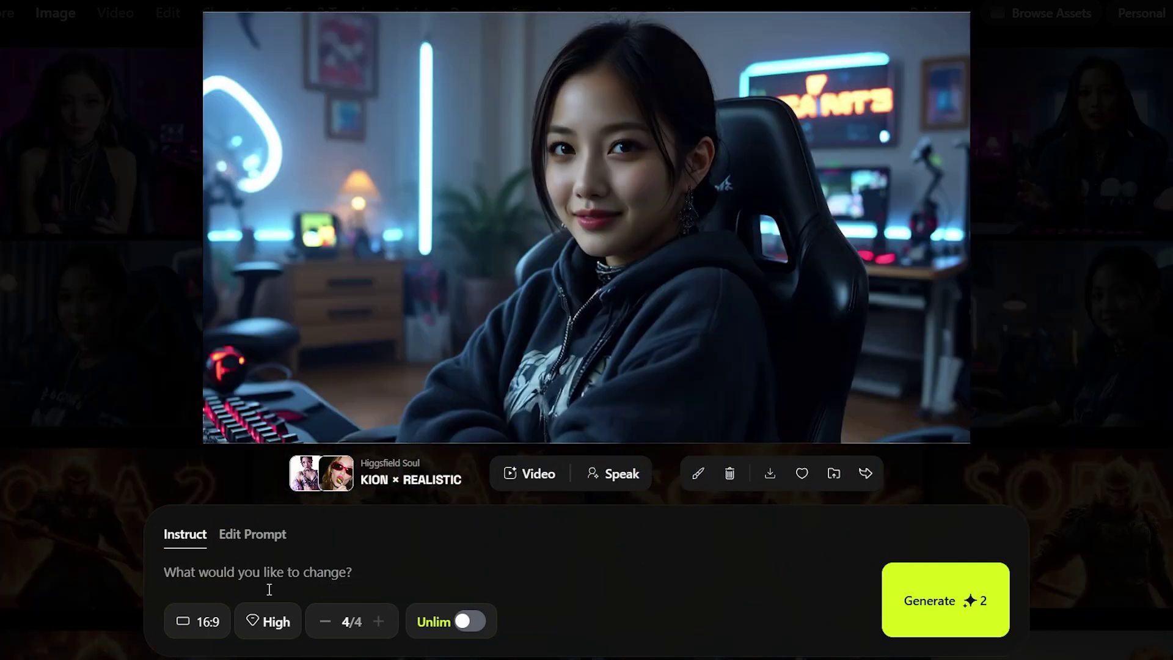
- Paste the pose-fixing edit instruction and remove its extra tail and the word 'speaking'
{"action": "type", "text": "facing the camera straight with her head perfectly centered, no head tilt, both hands visible in the frame in a natural speaking pose so the AI can animate hand movements and facial expressions while talking\""}
{"action": "left_click", "coordinate": [270, 589], "text": "shift"}
{"action": "left_click", "coordinate": [249, 587], "text": "shift"}
{"action": "key", "text": "BackSpace"}
{"action": "type", "text": "."}
{"action": "left_click_drag", "start_coordinate": [221, 590], "coordinate": [158, 597]}
{"action": "key", "text": "BackSpace"}
{"action": "key", "text": "BackSpace"}
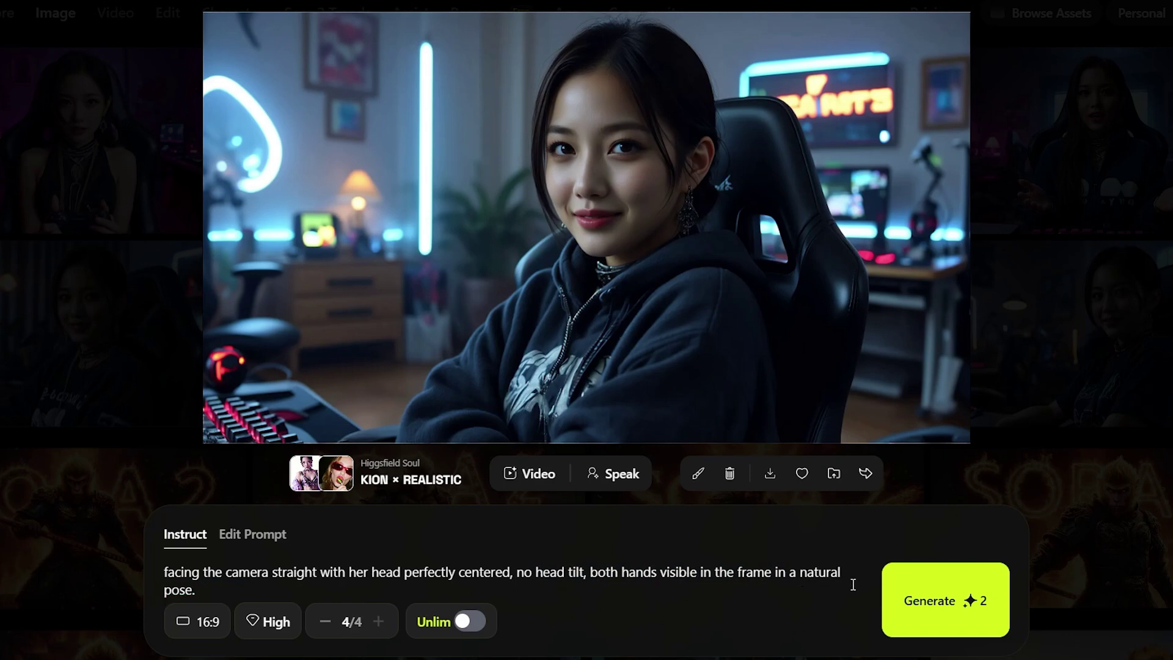
- Generate images with the centered-pose edit, then reduce the prompt's batch size to 2
{"action": "left_click", "coordinate": [948, 610]}
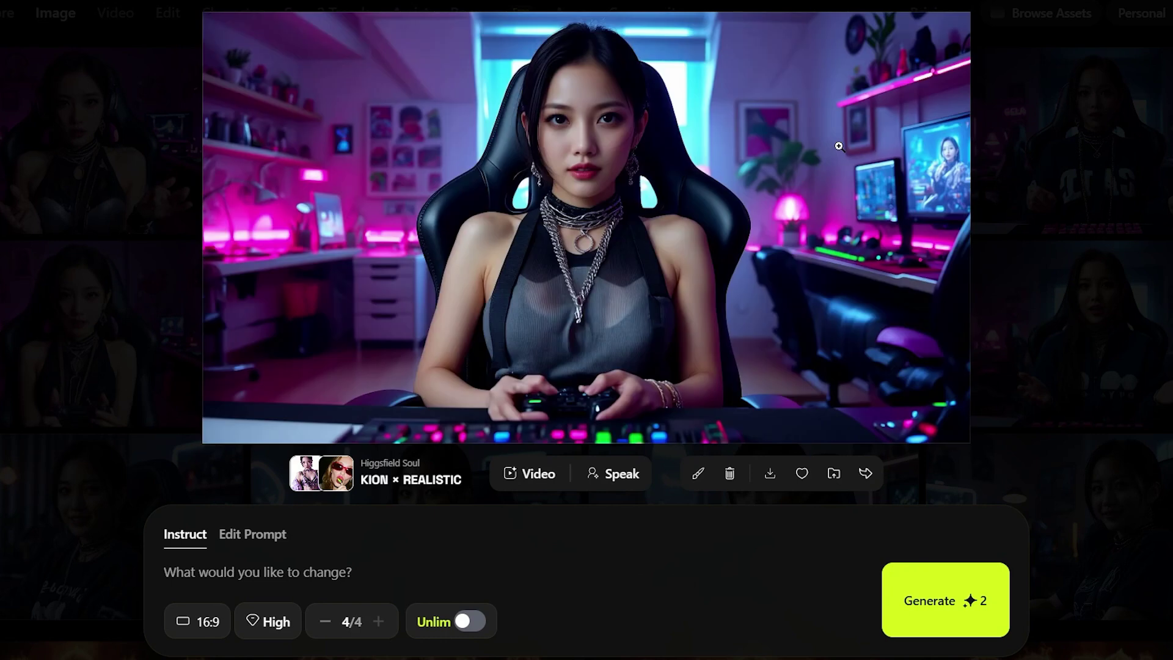
{"action": "left_click", "coordinate": [1050, 171]}
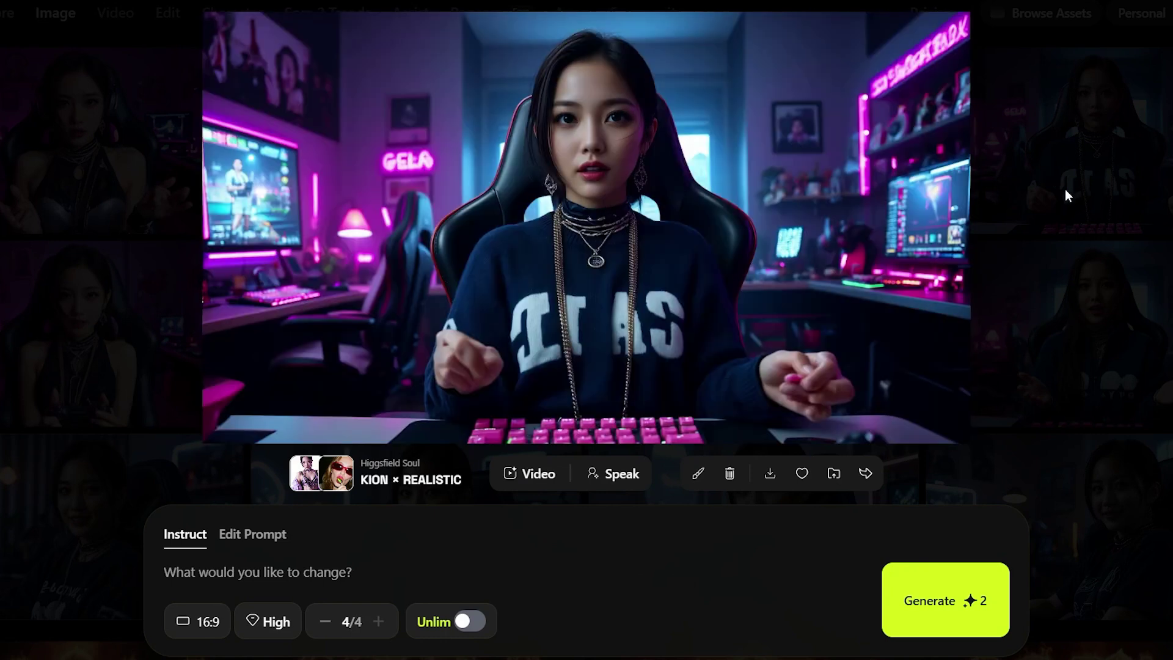
{"action": "left_click", "coordinate": [246, 537]}
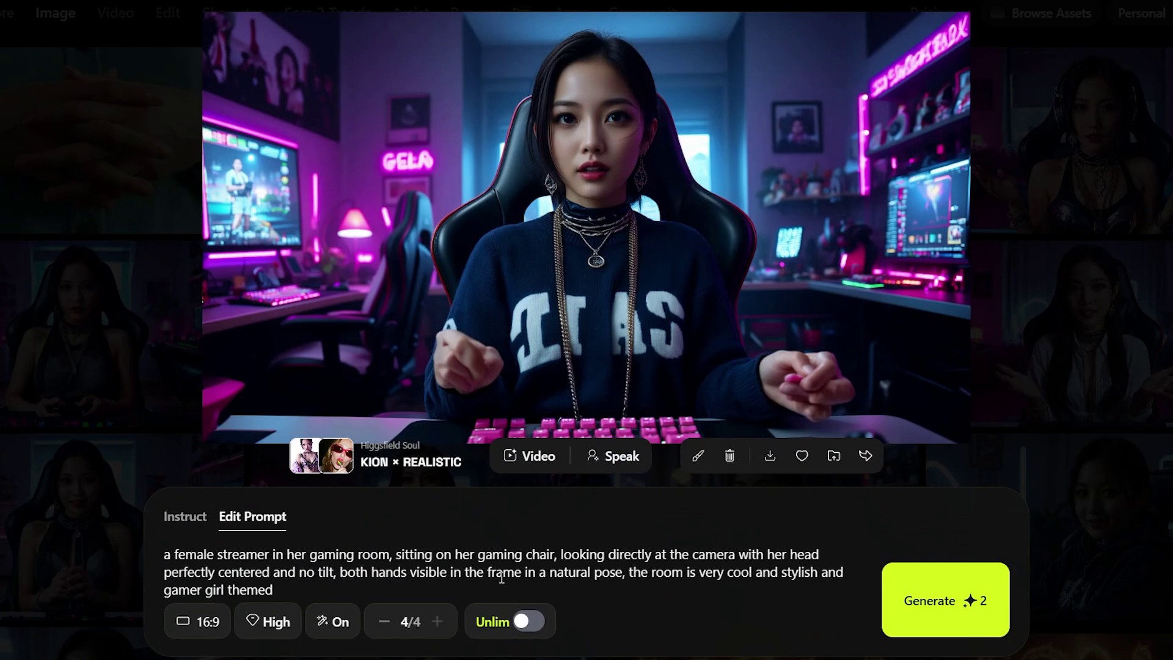
{"action": "left_click", "coordinate": [383, 621]}
{"action": "left_click", "coordinate": [384, 621]}
- Regenerate from the edited prompt and download the chosen streamer image
{"action": "left_click", "coordinate": [929, 602]}
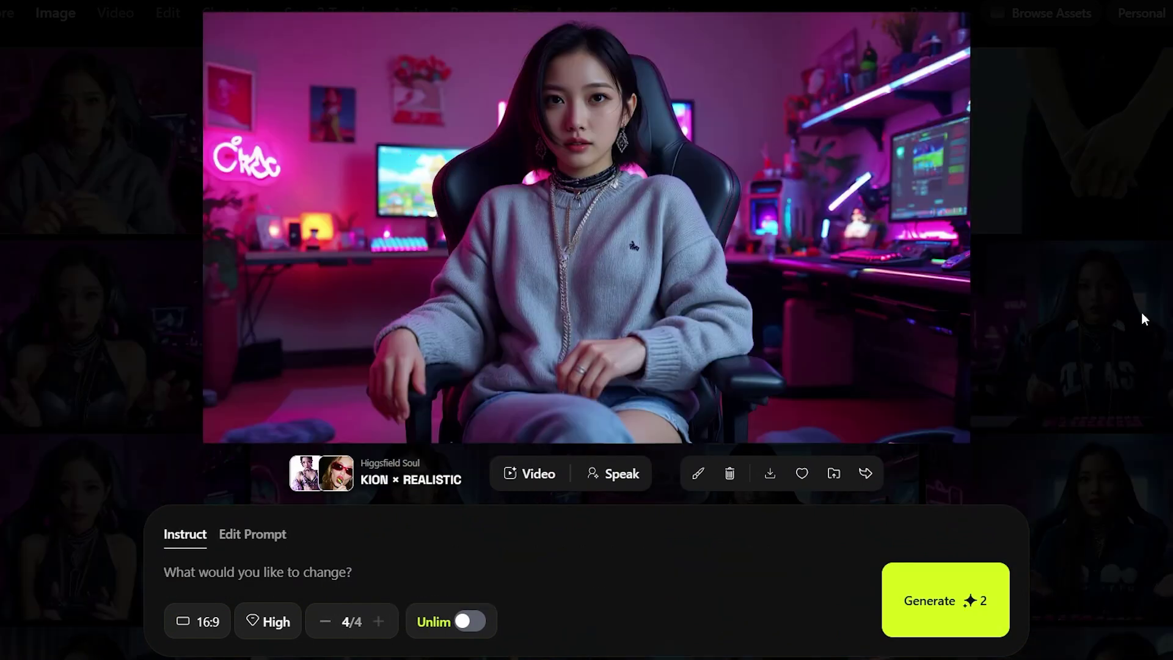
{"action": "key", "text": "Right"}
{"action": "left_click", "coordinate": [770, 473]}
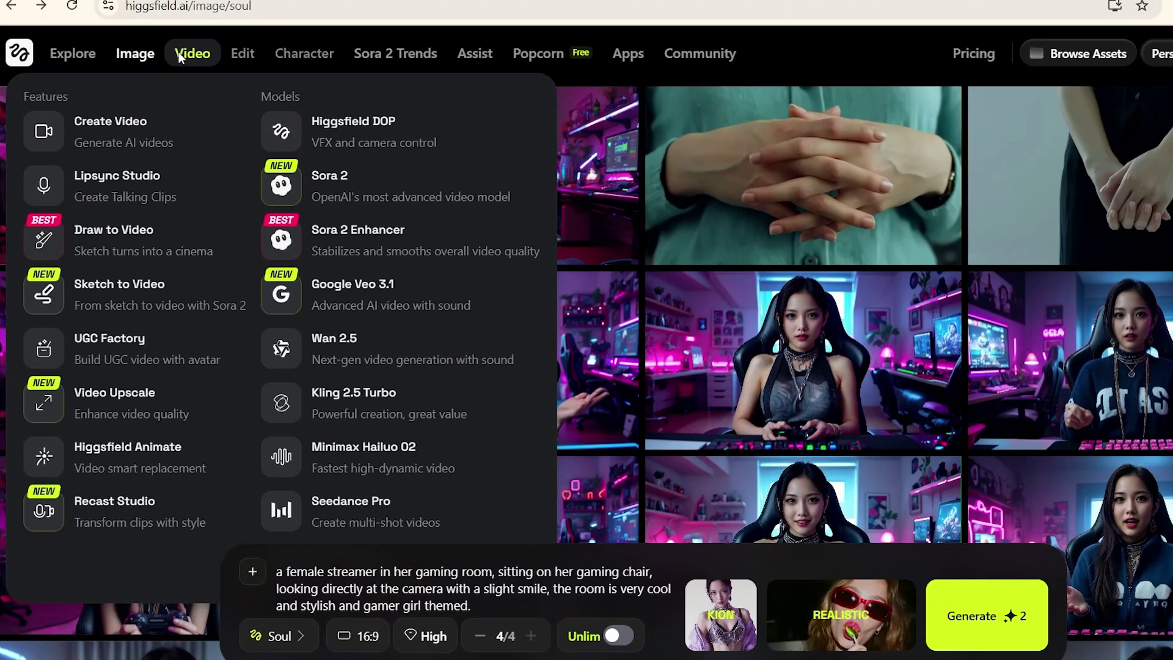
- Start a UGC Factory video using the STREAM template
{"action": "left_click", "coordinate": [110, 348]}
{"action": "scroll", "coordinate": [756, 364], "scroll_direction": "down", "scroll_amount": 5}
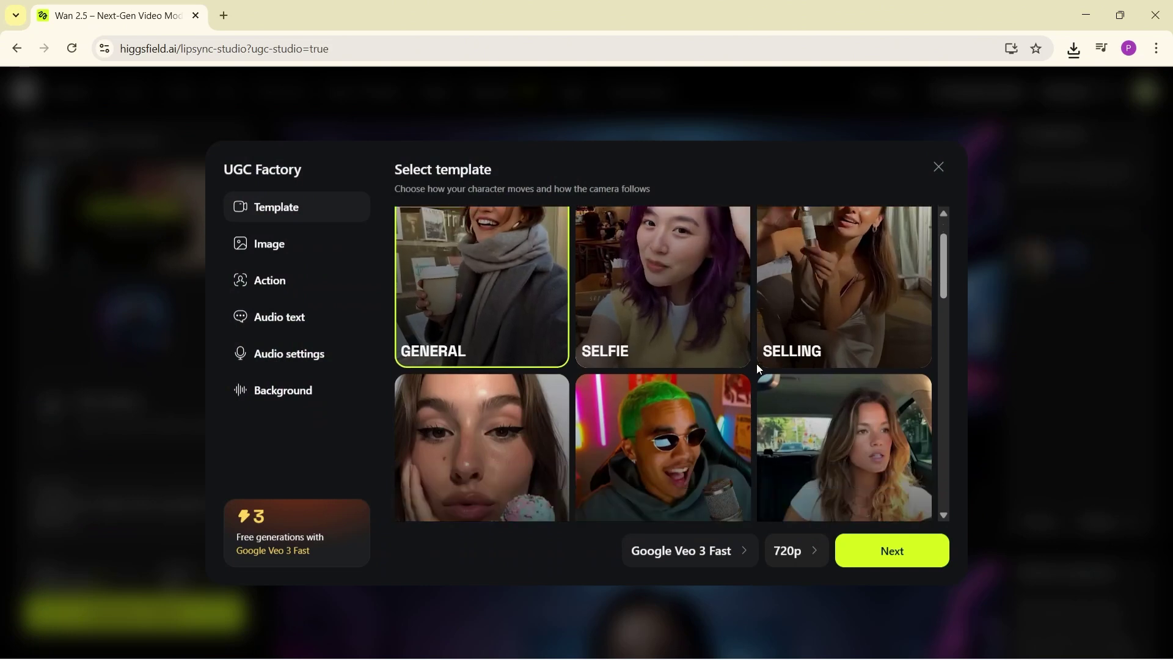
{"action": "scroll", "coordinate": [756, 364], "scroll_direction": "down", "scroll_amount": 3}
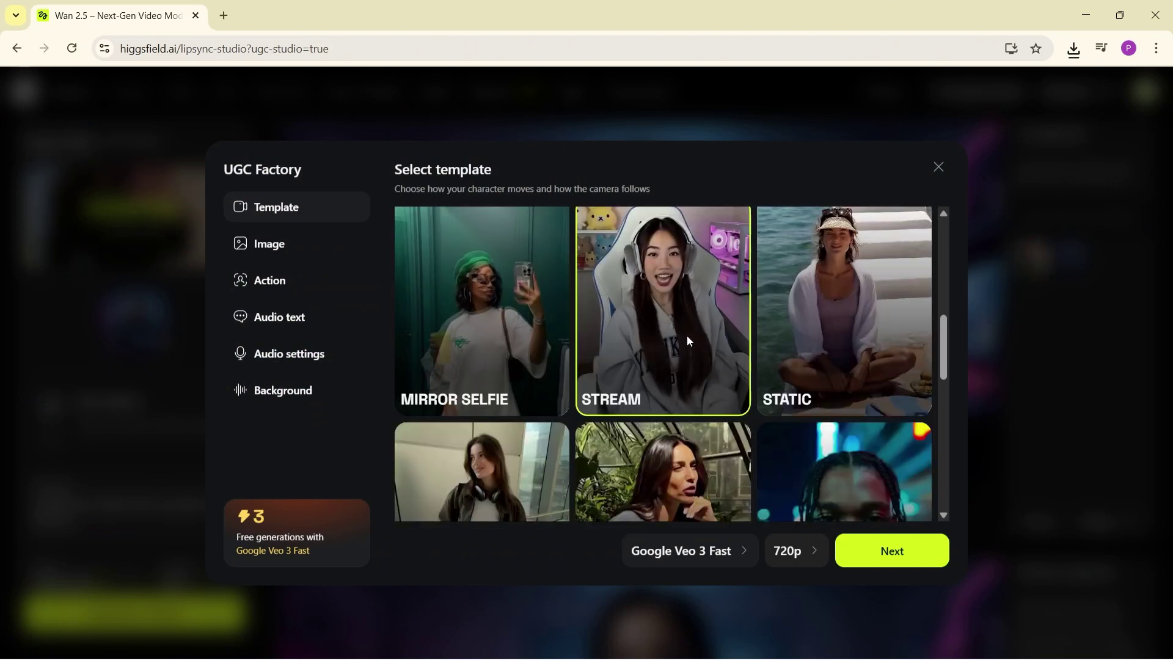
{"action": "left_click", "coordinate": [686, 334]}
- Paste the excited talking action description and the streamer's spoken script
{"action": "left_click", "coordinate": [296, 286]}
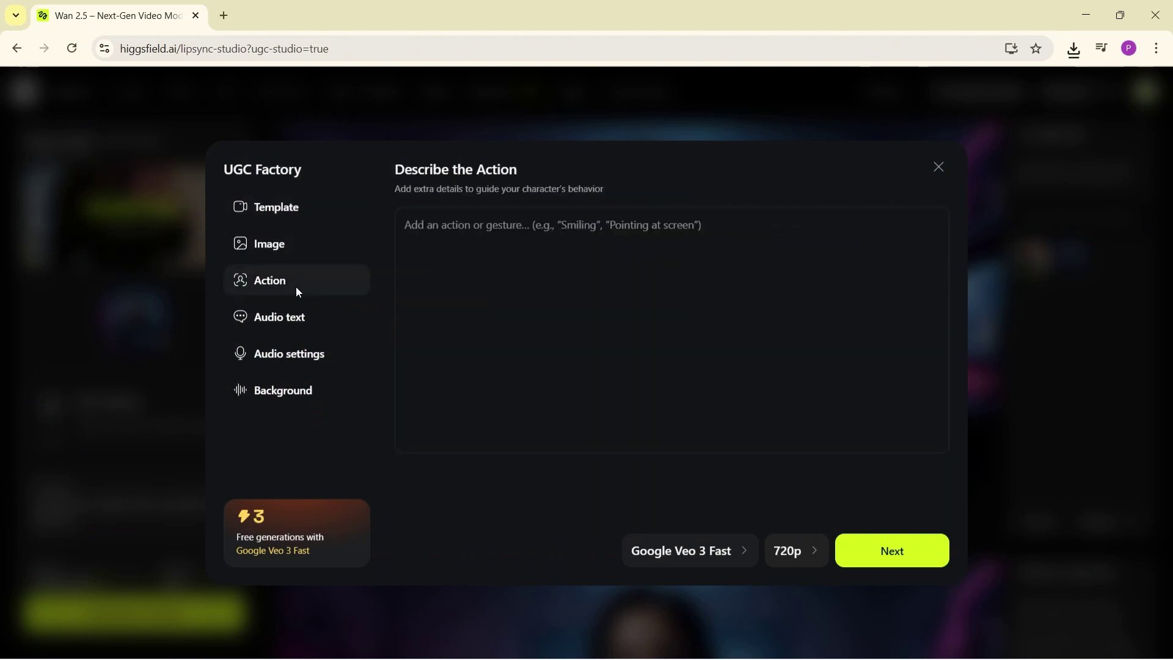
{"action": "type", "text": "she is talking with excitement, explaining something enthusiastically, using natural expressive hand movements while facing the camera."}
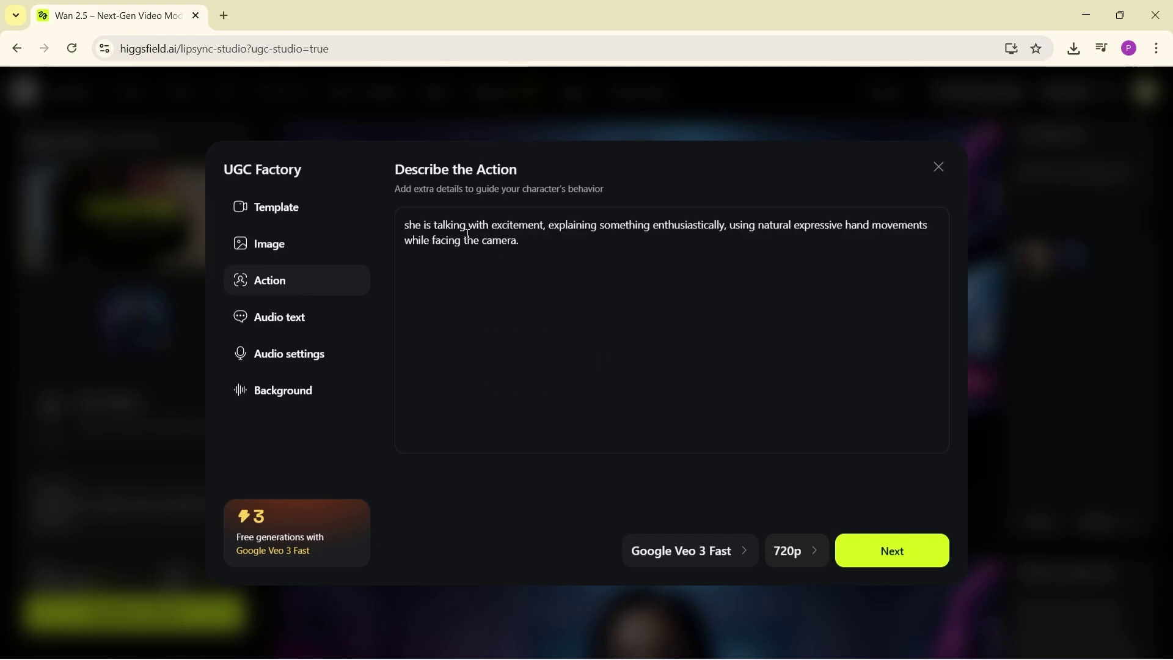
{"action": "left_click", "coordinate": [299, 315]}
{"action": "left_click", "coordinate": [545, 288]}
{"action": "type", "text": "And seriously, after that insane moment, everything just started happening at once! My chat exploded, my alerts went crazy, and I literally had to stop for a second just to breathe! I mean—how does this even happen on a random Tuesday?! I swear, days like this make streaming feel like pure chaos in the best possible way!"}
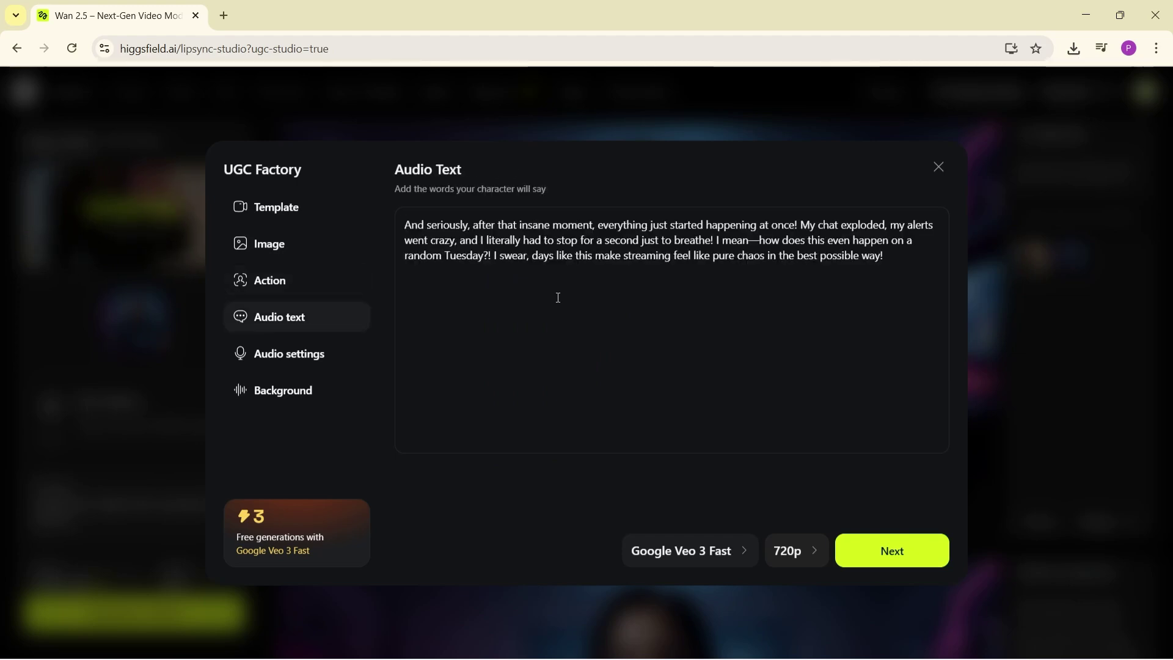
- In audio settings, sample several voice types, keep Auto, and bring up the language options
{"action": "left_click", "coordinate": [320, 361]}
{"action": "left_click", "coordinate": [483, 223]}
{"action": "left_click", "coordinate": [571, 221]}
{"action": "left_click", "coordinate": [659, 225]}
{"action": "left_click", "coordinate": [736, 219]}
{"action": "double_click", "coordinate": [472, 256]}
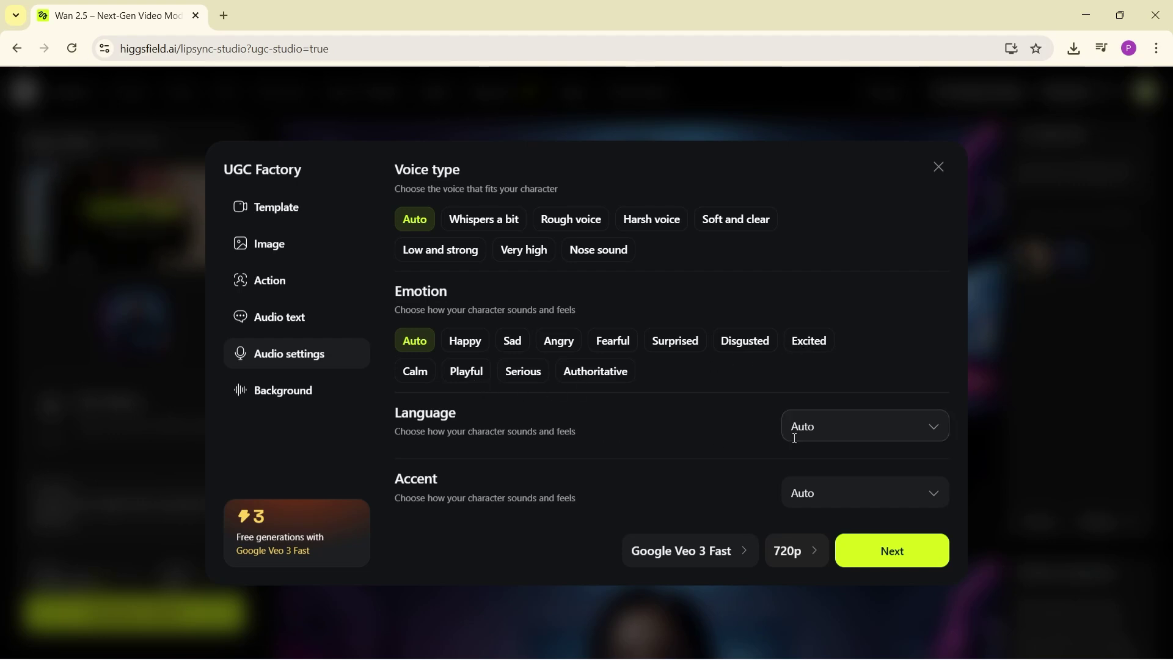
{"action": "left_click", "coordinate": [815, 427]}
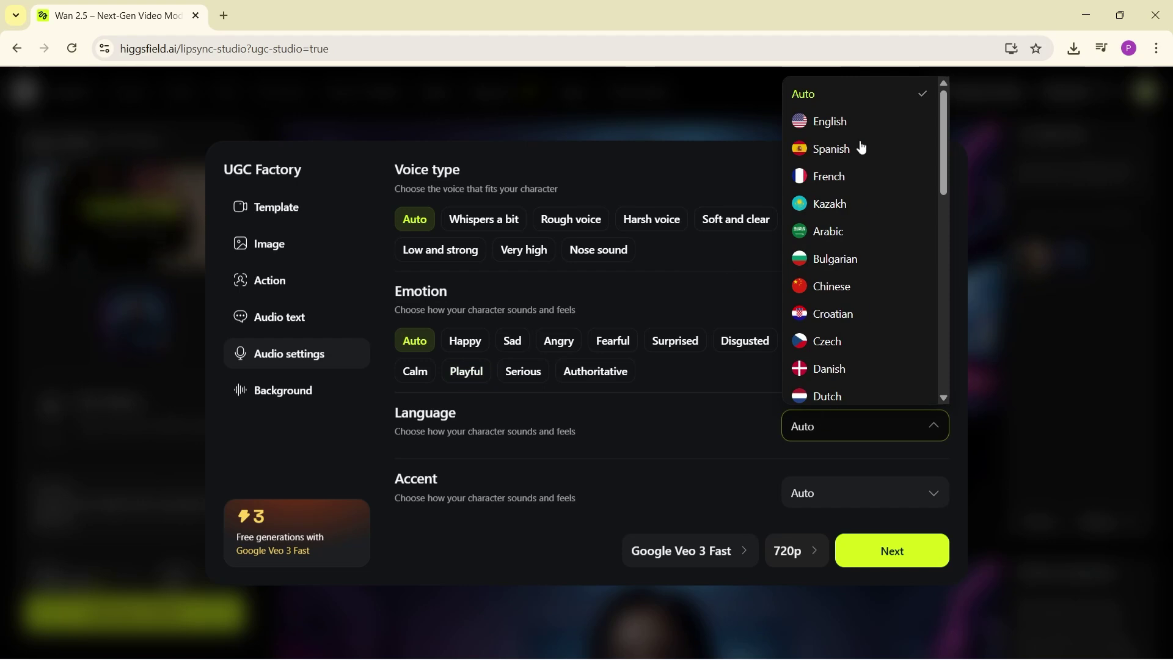